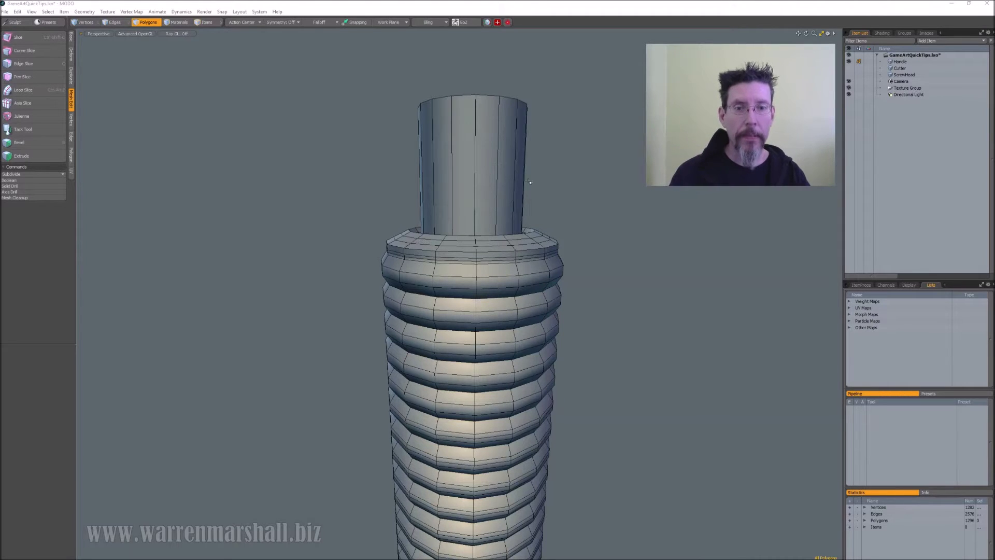
Turn on subdivision smoothing for the ridged handle mesh.
mouse_move(578, 232)
left_mouse_down("alt+shift")
mouse_move(576, 197)
mouse_move(576, 233)
left_mouse_up("alt+shift")
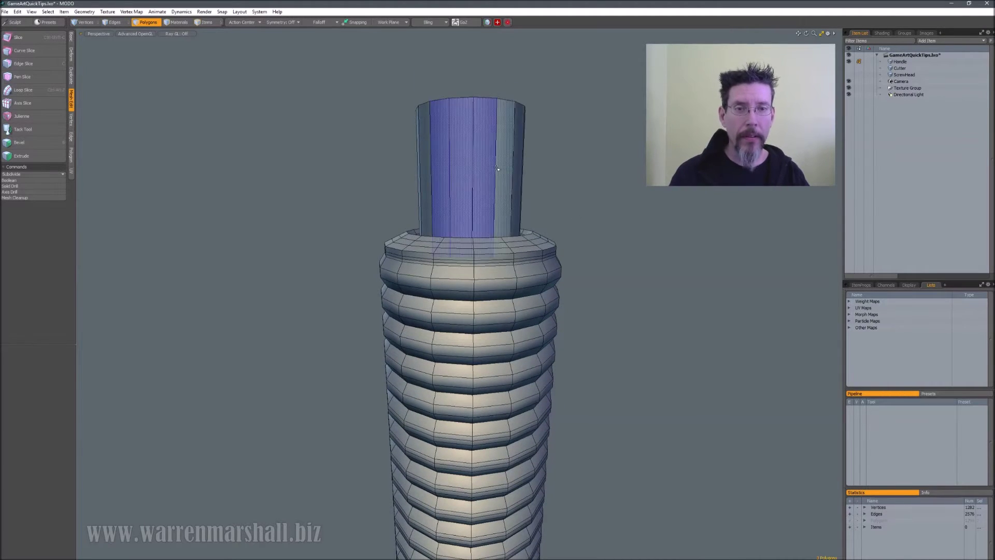
left_click_drag(573, 163, 600, 217, "alt")
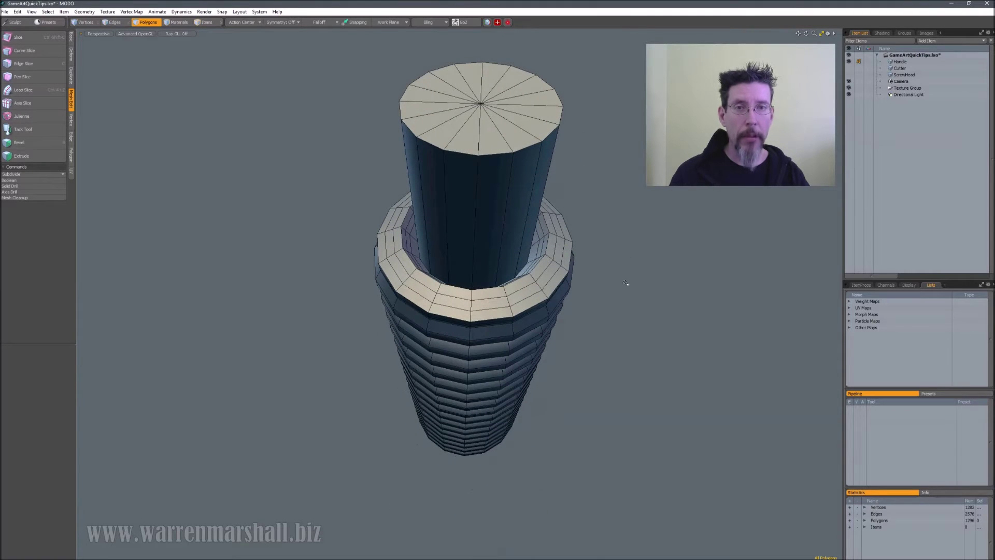
left_click_drag(626, 294, 623, 257, "alt")
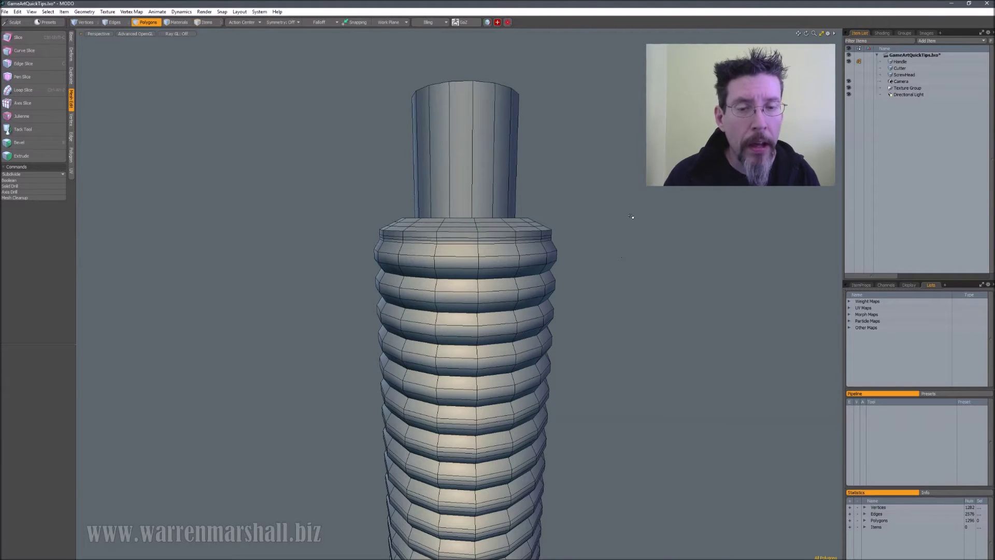
left_click_drag(632, 199, 611, 242, "alt")
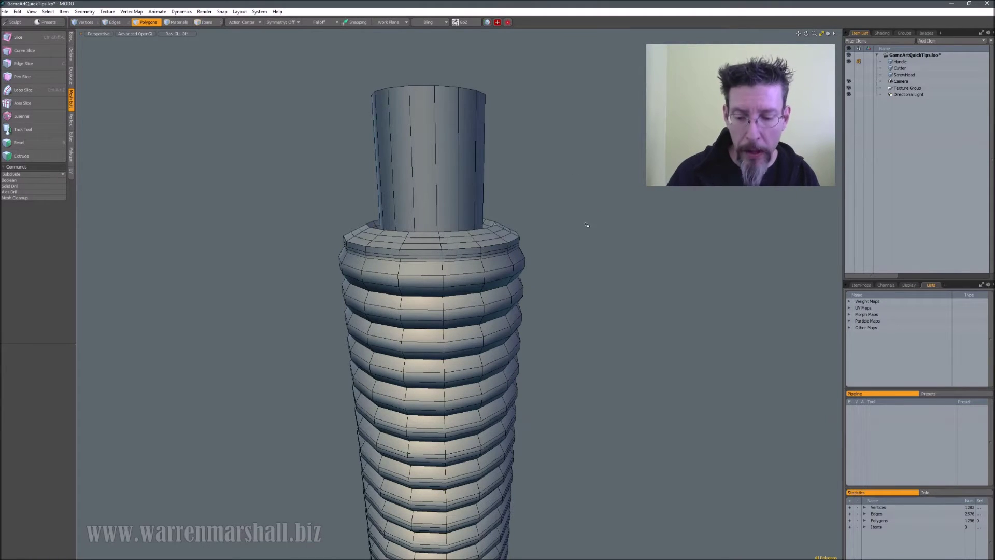
left_click_drag(600, 151, 633, 222, "alt")
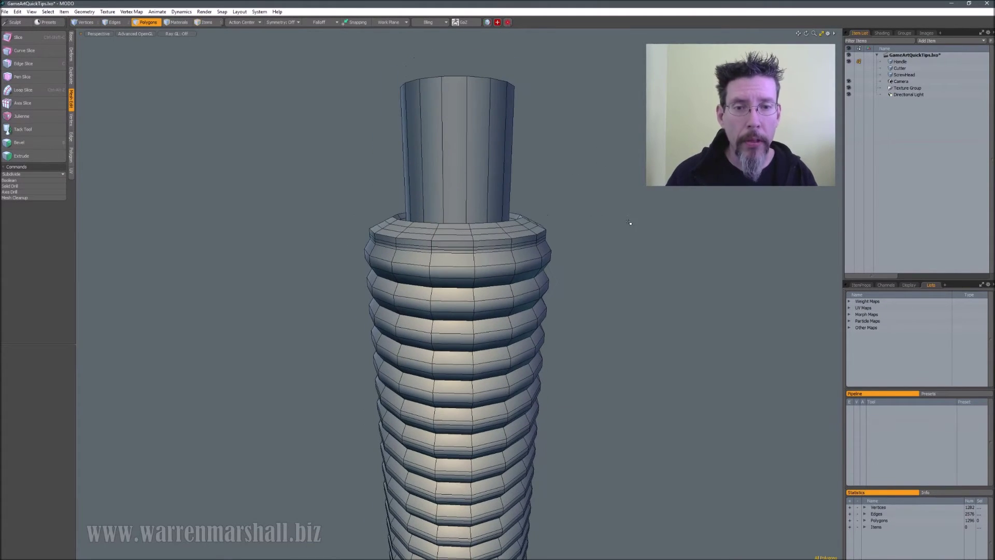
key("Tab")
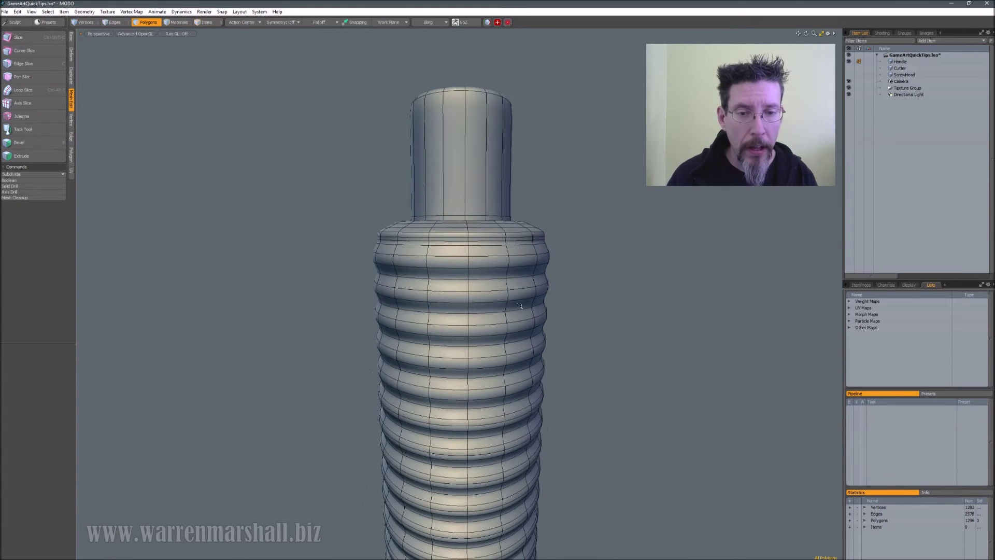
scroll(519, 306, "up", 3)
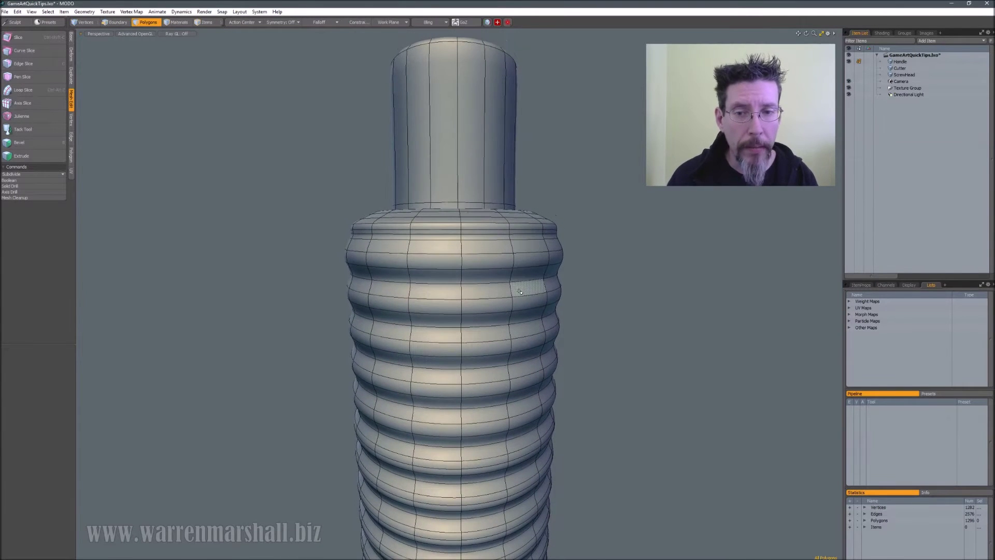
scroll(520, 292, "up", 5)
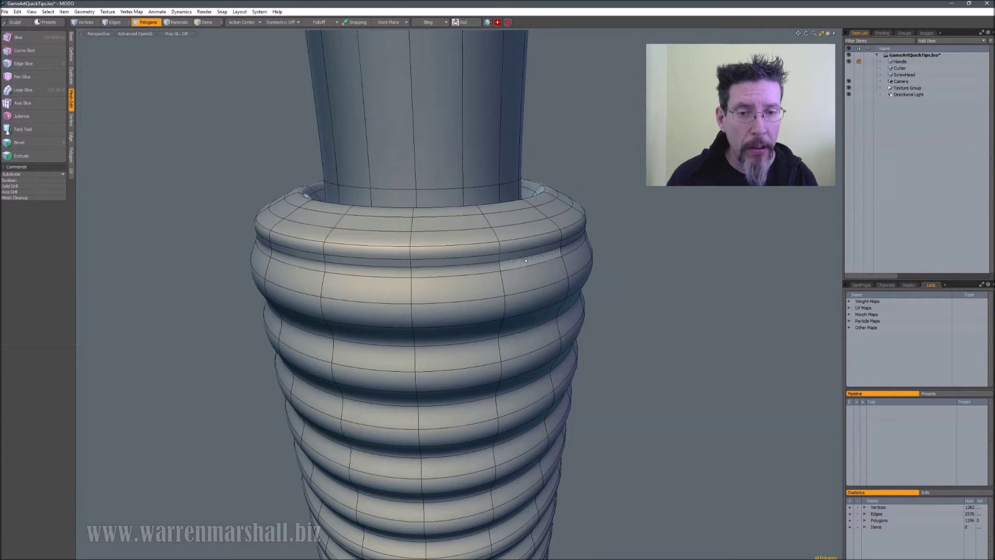
left_click_drag(506, 207, 511, 150, "alt")
left_click_drag(536, 201, 629, 253, "alt")
left_click_drag(529, 351, 505, 283, "alt")
Try tightening the top ridges with extra edge loops and check the smoothed shape without the wireframe.
key("2")
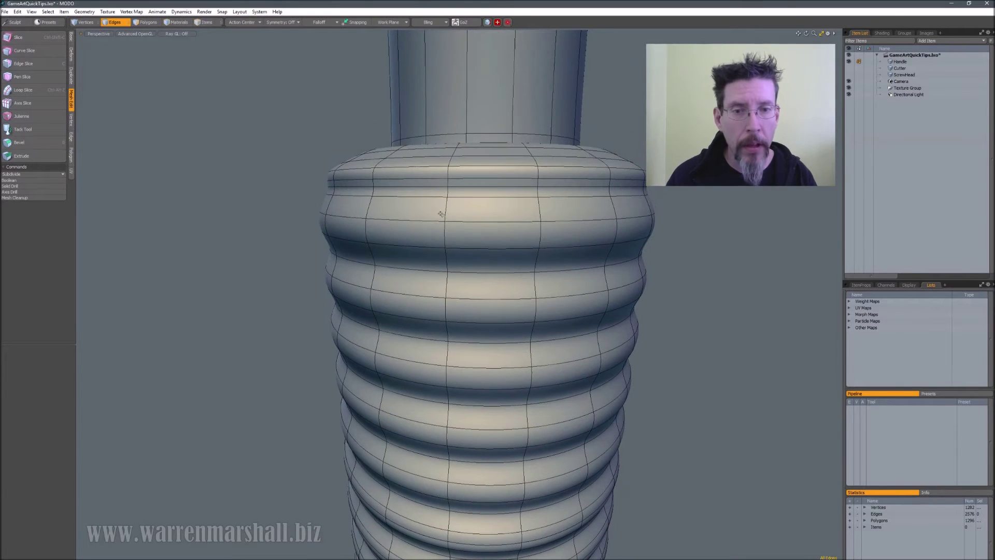
mouse_move(441, 213)
left_mouse_down("shift")
mouse_move(456, 355)
mouse_move(508, 308)
left_mouse_up("shift")
key("ctrl+alt+z")
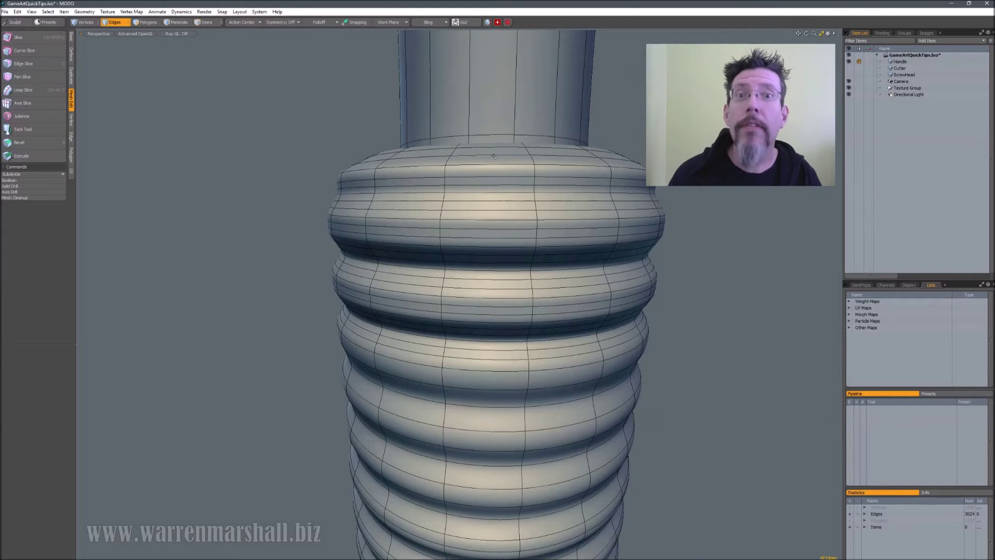
left_click_drag(487, 229, 505, 261, "alt")
key("KP_7")
scroll(503, 258, "down", 4)
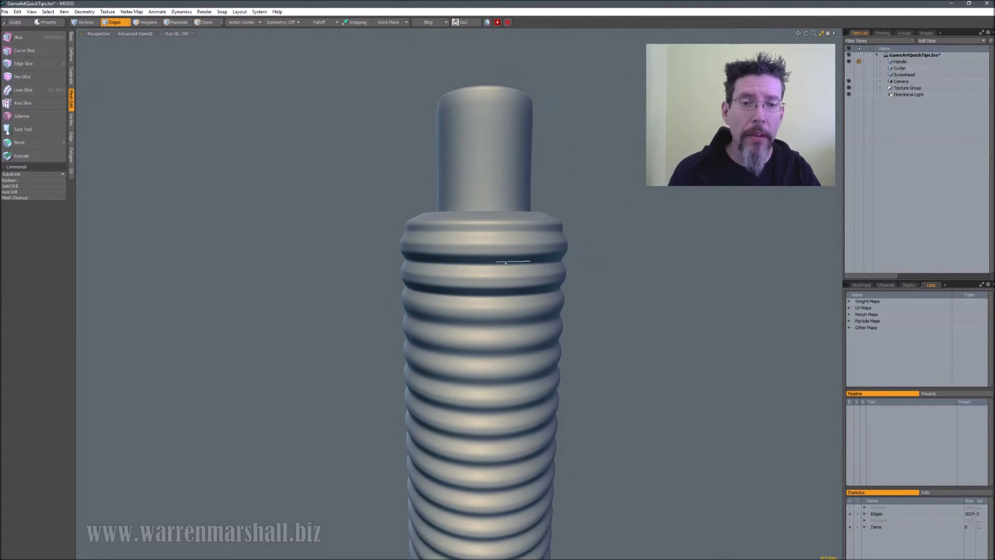
left_click_drag(460, 240, 497, 218, "ctrl+alt")
key("Tab")
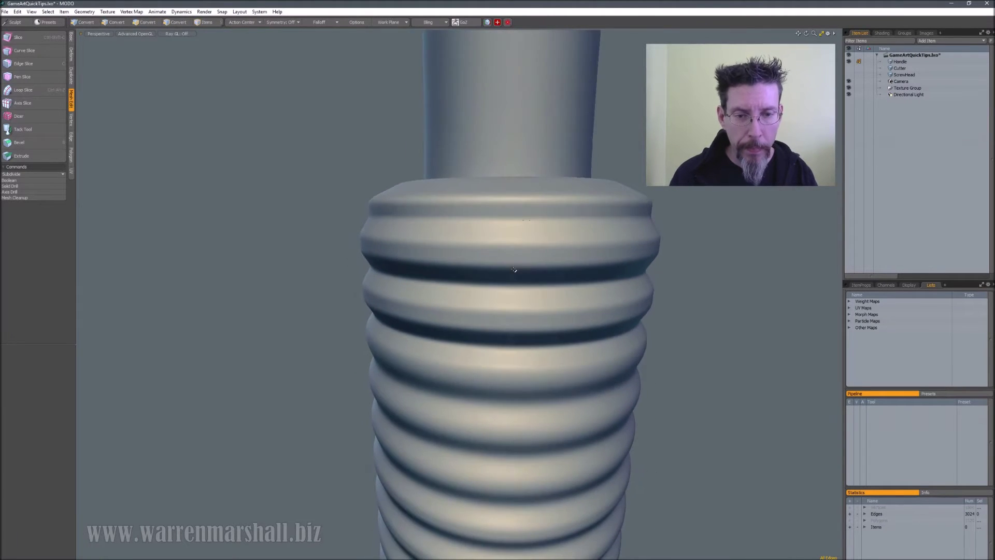
Undo the extra edge loops on the top ridges.
key("ctrl+z")
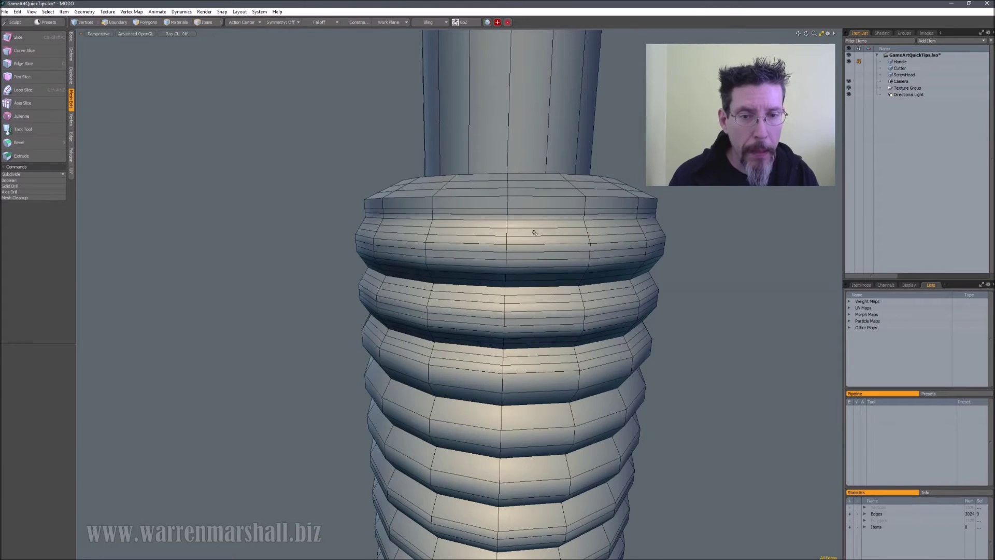
key("ctrl+z")
key("ctrl+z")
key("ctrl+z")
key("Escape")
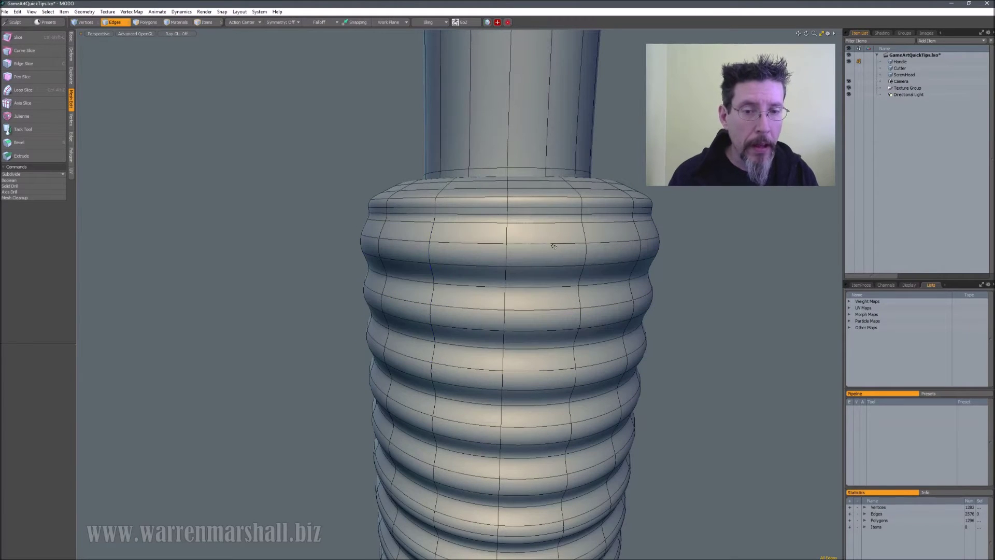
key("Tab")
key("shift+d")
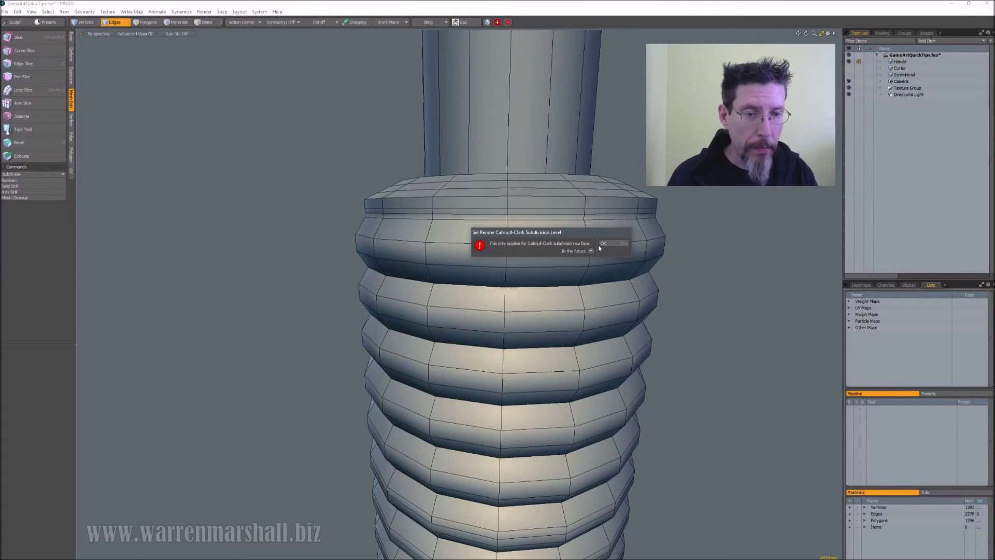
left_click(608, 243)
key("Tab")
Select the full polygon loops around the lower half of the top four ridges.
key("3")
left_click_drag(491, 231, 517, 229, "alt")
mouse_move(496, 270)
left_mouse_down("shift")
mouse_move(512, 271)
mouse_move(511, 252)
left_mouse_up("shift")
left_click_drag(492, 313, 509, 314, "shift")
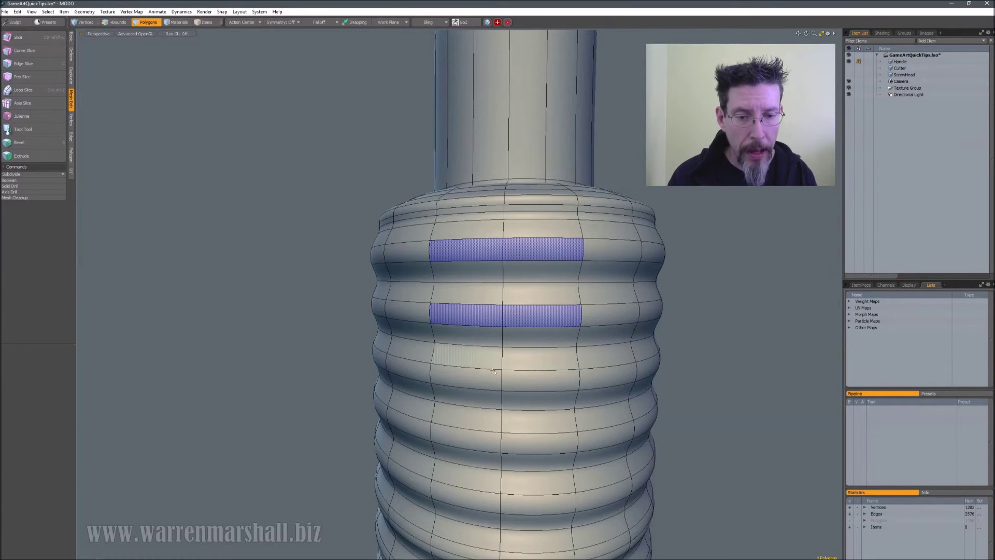
left_click_drag(494, 378, 510, 382, "shift")
left_click_drag(496, 440, 511, 445, "shift")
key("l")
left_click_drag(531, 288, 531, 222, "alt")
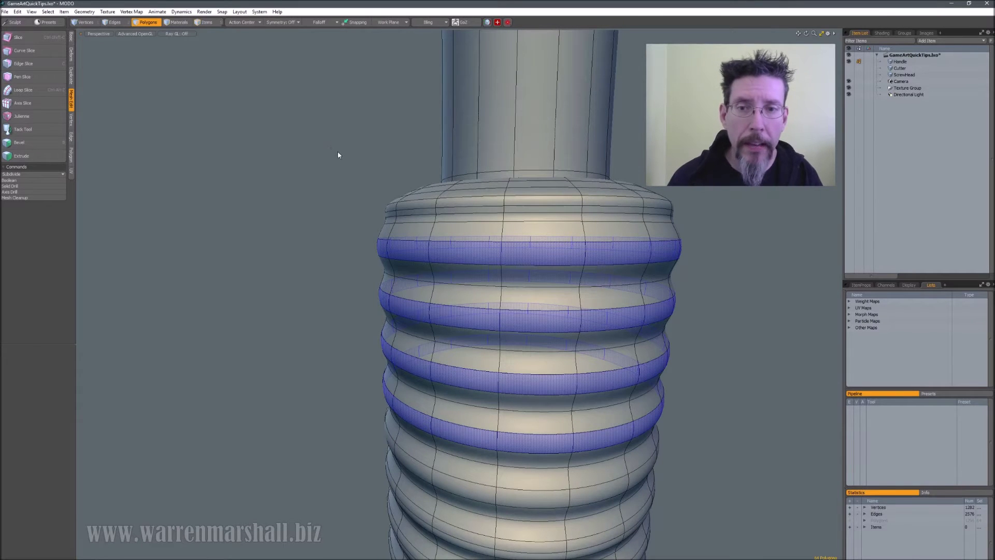
Set the subdivision weight of the selected polygon loops to 20%, deselect them and hide the wireframe.
key("alt+w")
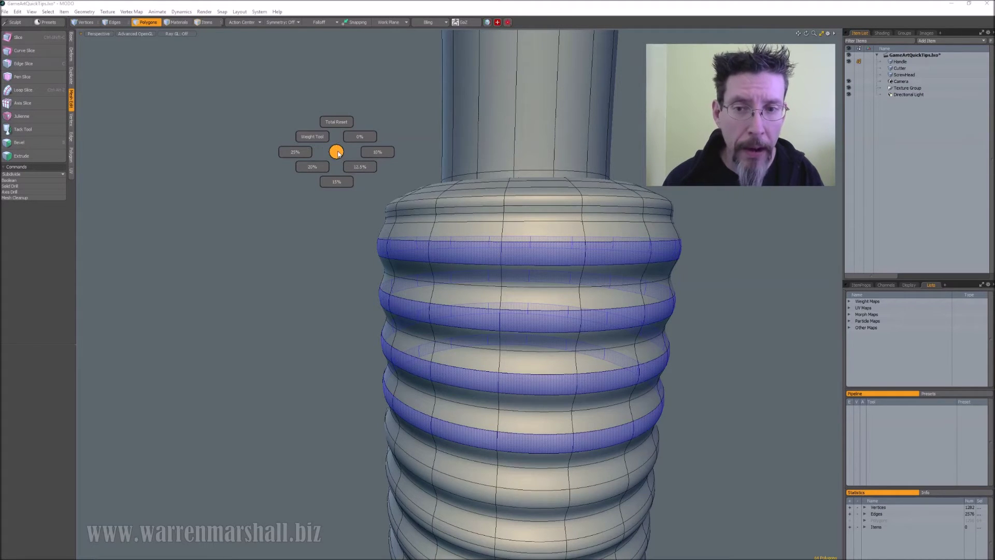
left_click(319, 170)
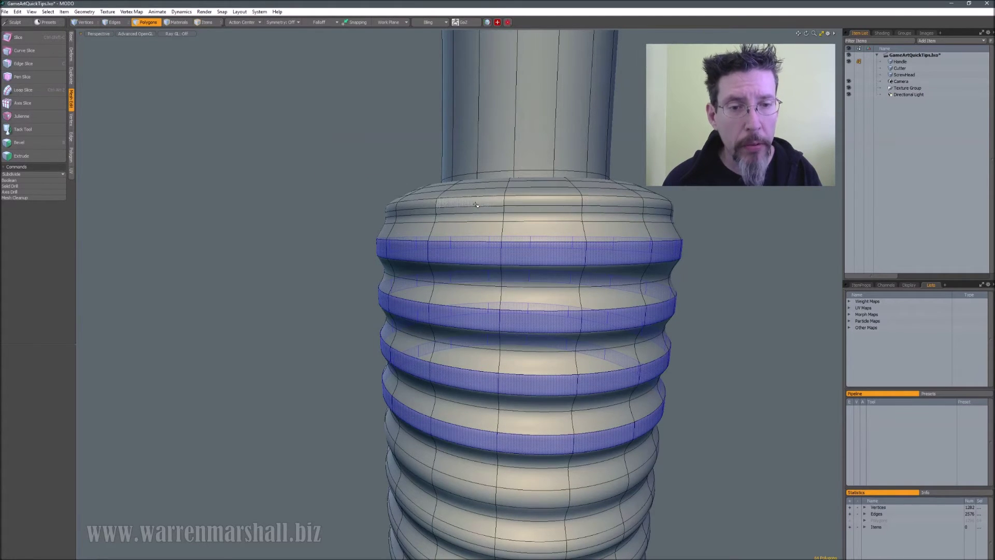
left_click(707, 204)
left_click_drag(612, 258, 599, 237, "alt+shift")
key("alt+4")
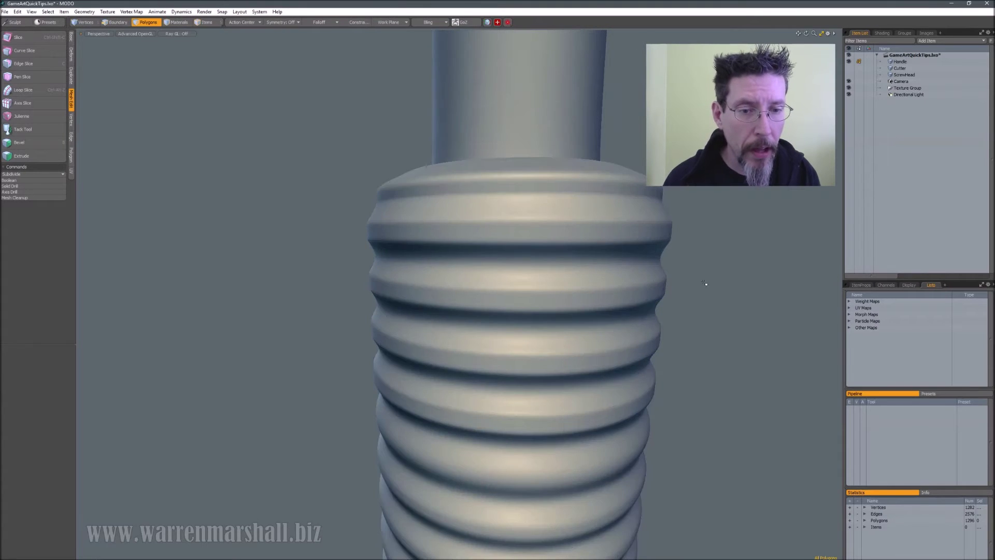
left_click_drag(706, 283, 660, 262, "alt")
left_click(520, 208)
left_click(597, 210, "shift")
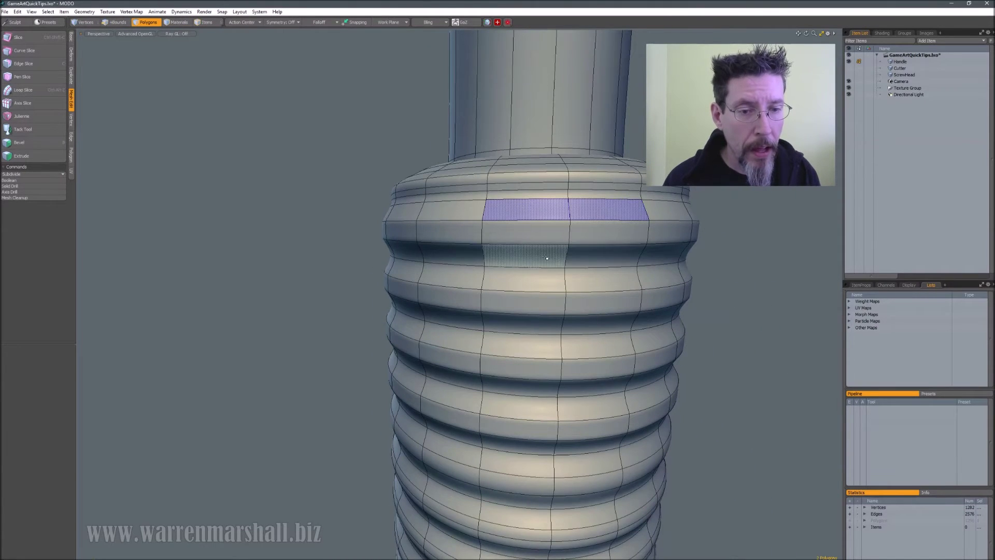
left_click(549, 257, "shift")
left_click(593, 257, "shift")
key("ctrl+z")
left_click_drag(555, 278, 574, 279, "shift")
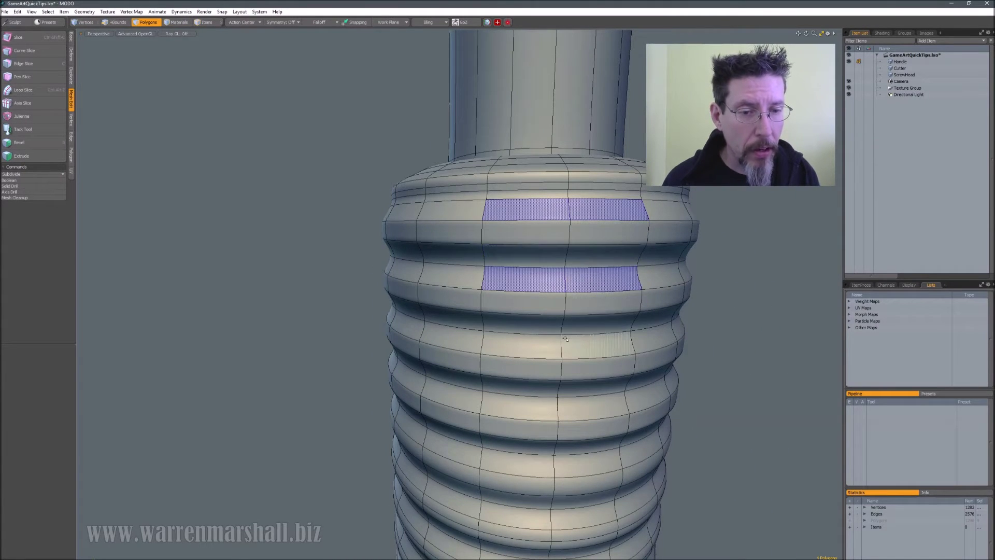
left_click_drag(554, 343, 572, 344, "shift")
left_click_drag(573, 353, 558, 337, "alt")
left_click_drag(553, 402, 576, 403, "shift")
Select the five full edge loops running along the upper base of the top ridges.
key("2")
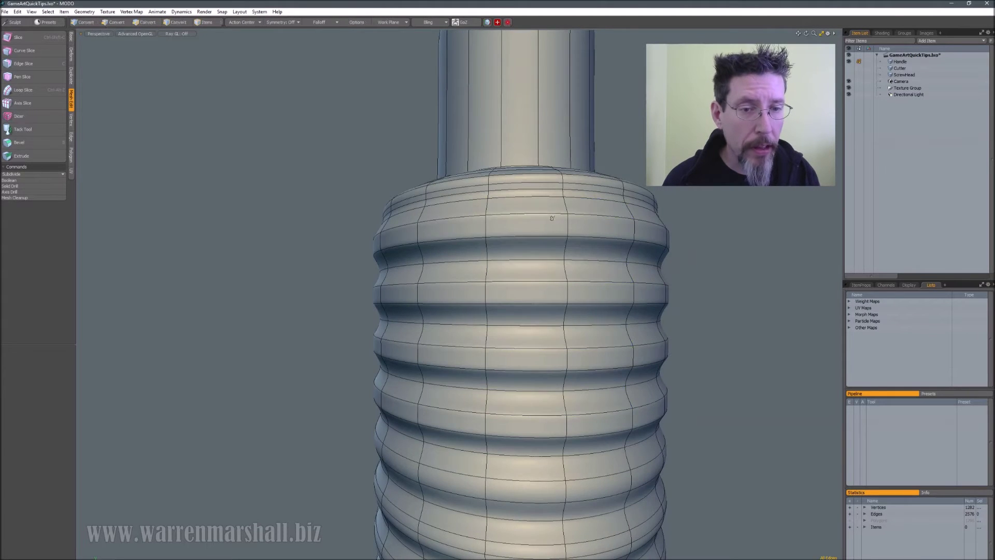
left_click_drag(553, 218, 552, 201, "alt")
left_click(550, 197)
left_click(542, 264, "shift")
left_click(534, 330, "shift")
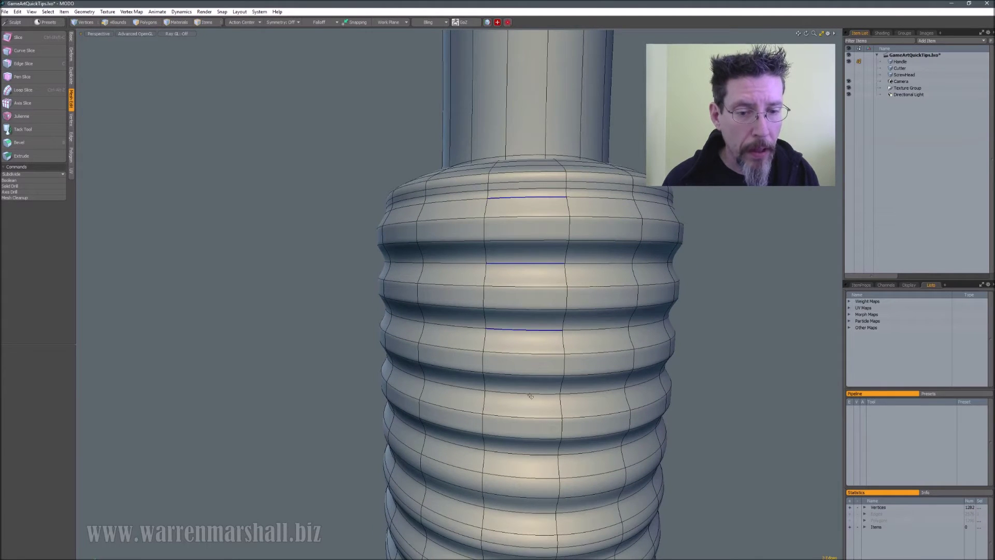
left_click(532, 393, "shift")
left_click(529, 454, "shift")
key("l")
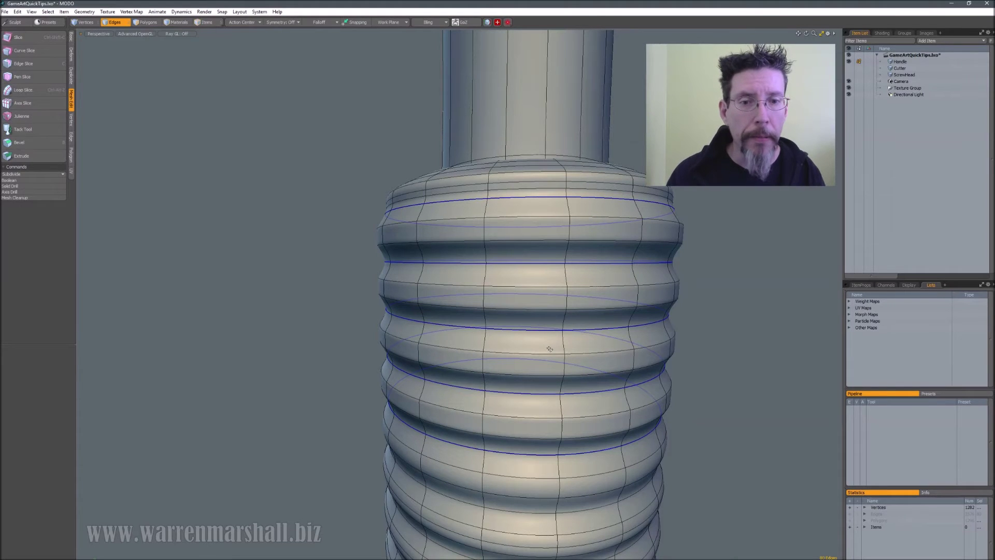
Apply a subdivision weight to the selected edge loops to sharpen the grooves, then deselect them and hide the wireframe.
left_click_drag(541, 275, 543, 288, "alt")
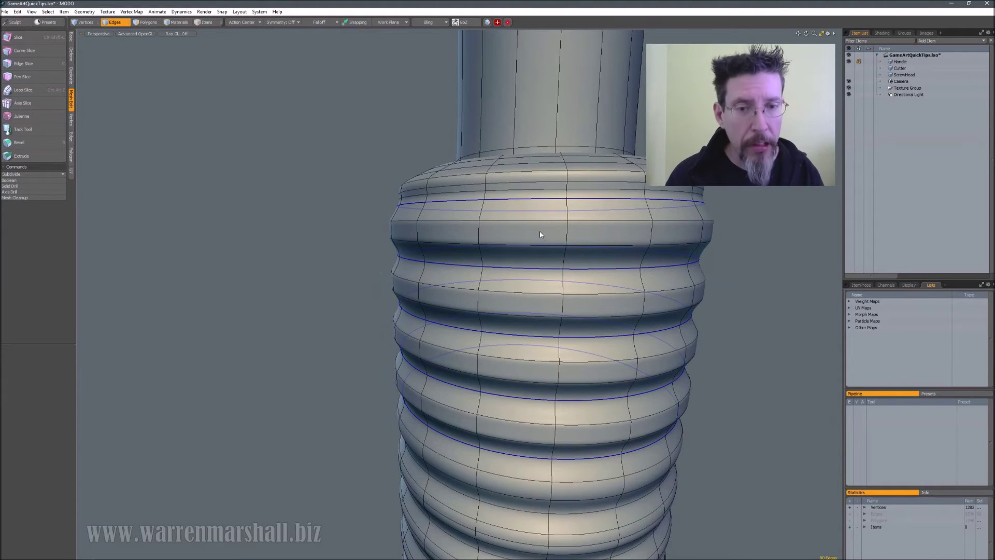
key("ctrl+1")
left_click(436, 175)
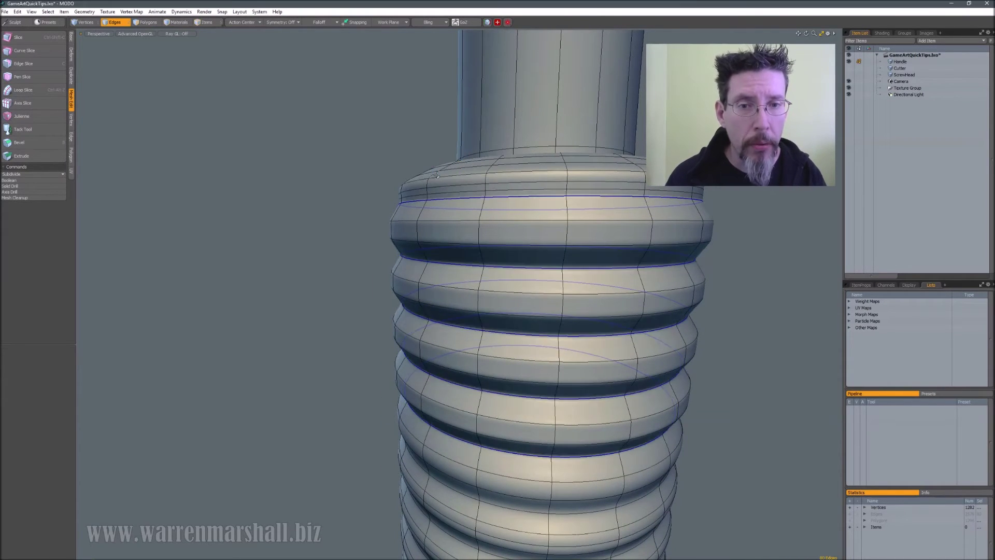
left_click(748, 195)
key("alt+w")
scroll(597, 256, "down", 2)
left_click_drag(583, 263, 525, 241, "alt+shift")
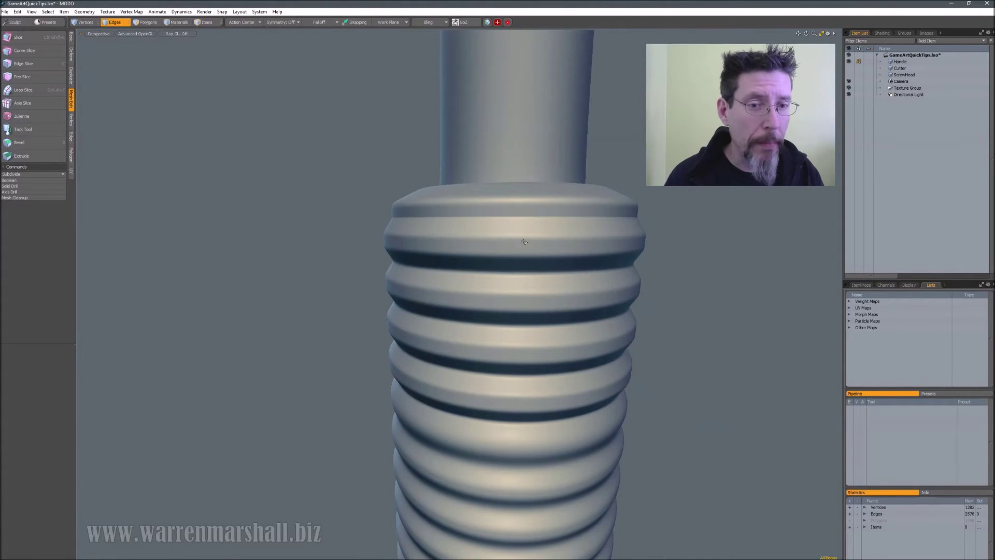
Select the four full edge loops along the crests of the top ridges.
left_click(502, 292, "shift")
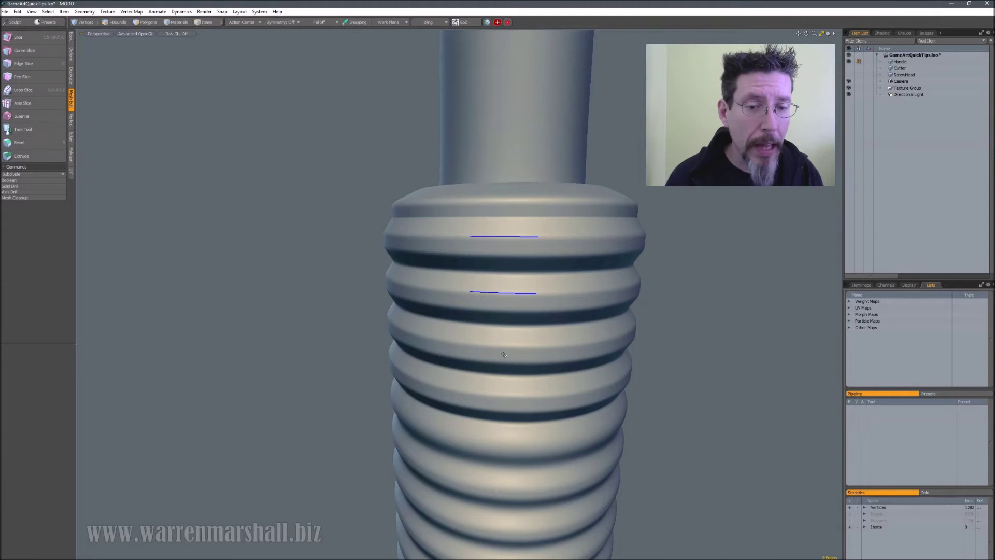
left_click(486, 397, "shift")
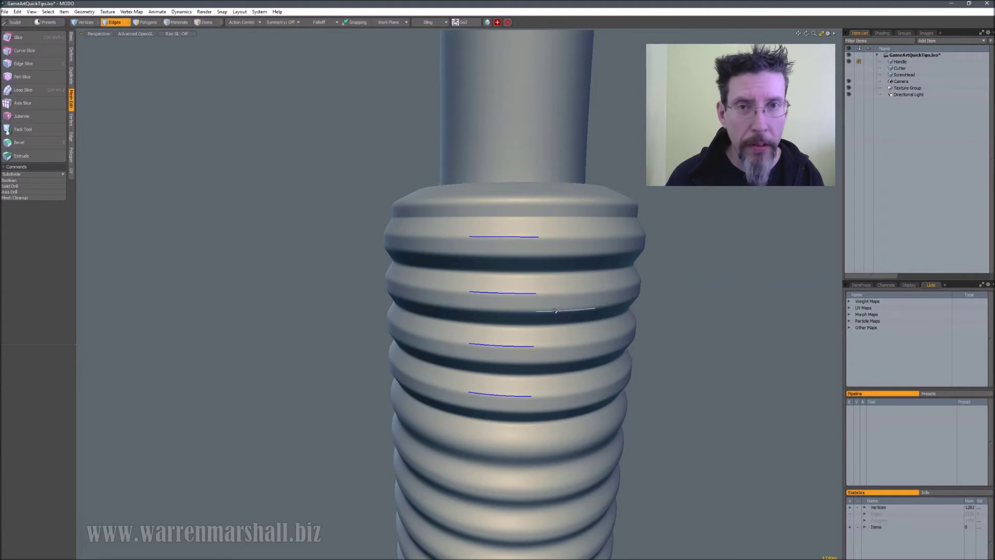
left_click_drag(538, 311, 539, 313, "alt")
key("l")
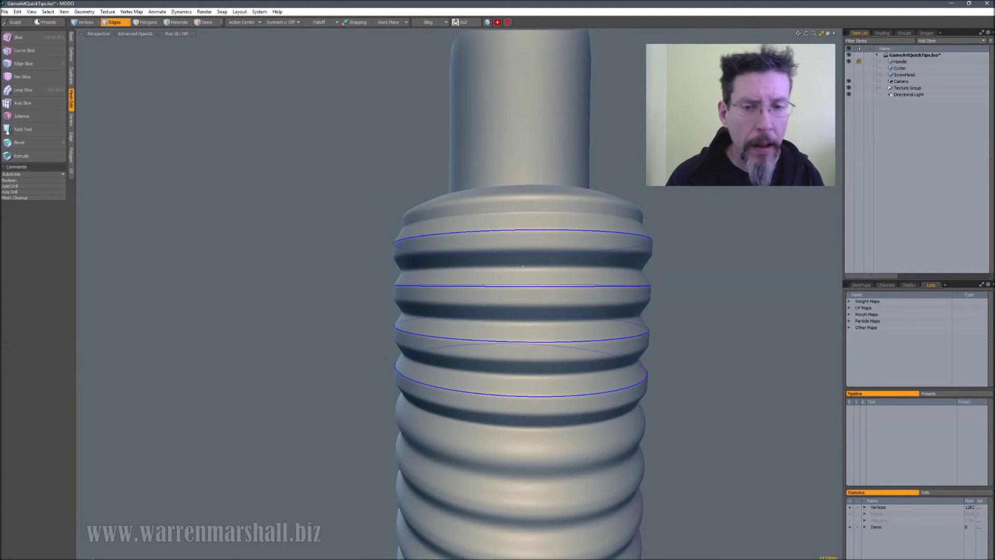
Remove the subdivision weight from the selected crest loops to round the ridges, then deselect them.
left_click_drag(522, 266, 504, 265, "alt")
key("shift+w")
left_click(540, 235)
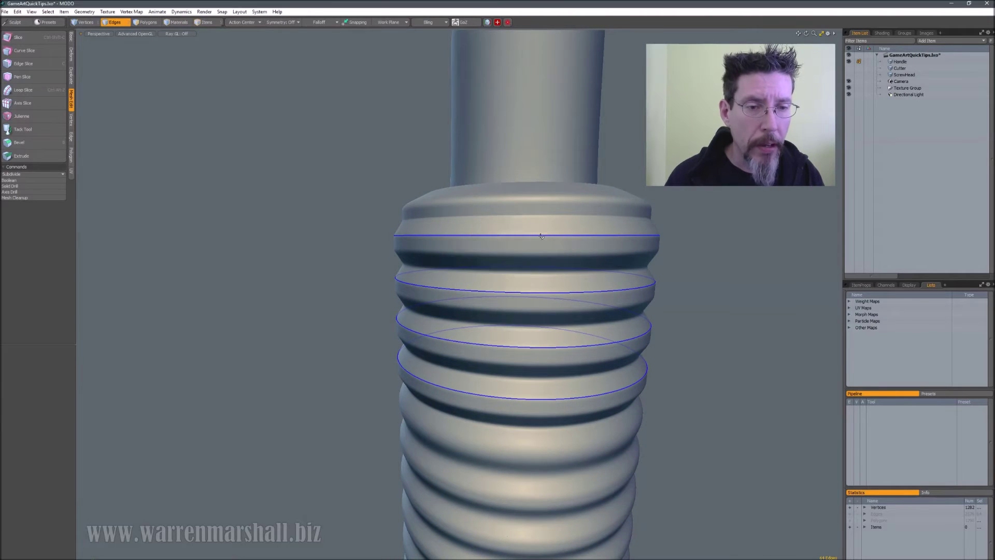
key("Escape")
Select the four full edge loops along the lower edges of the top ridges.
scroll(622, 237, "up", 1)
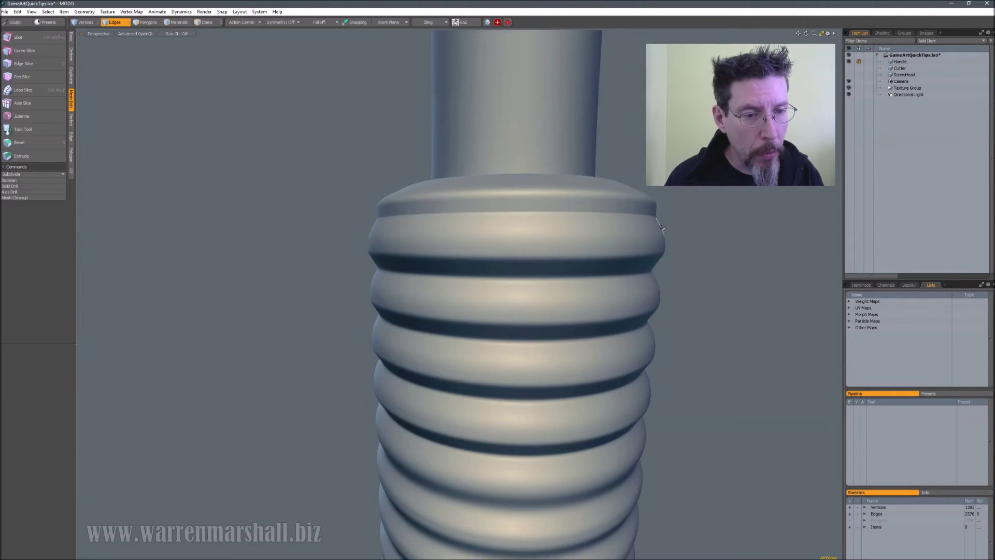
left_click_drag(675, 223, 688, 206, "alt+shift")
left_click(617, 248)
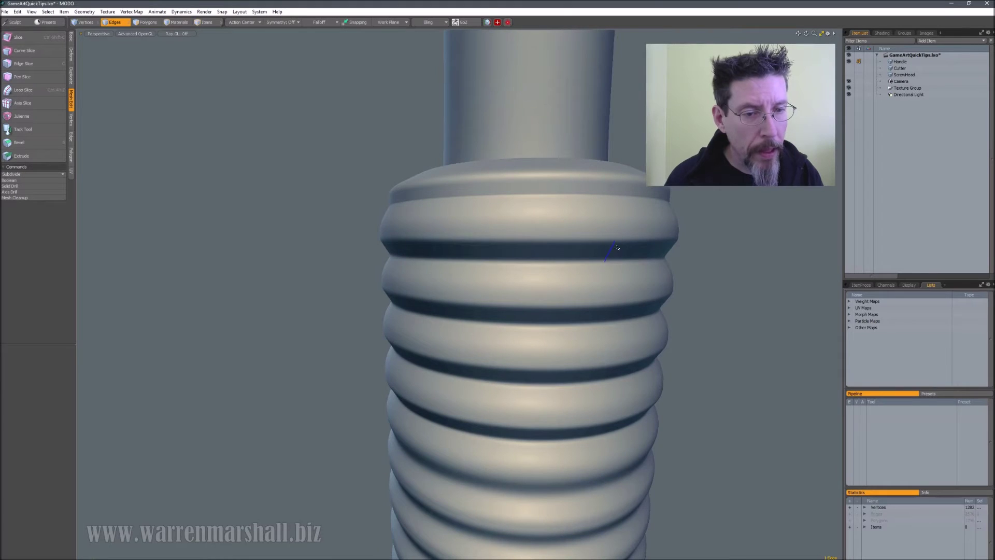
left_click(574, 315, "shift")
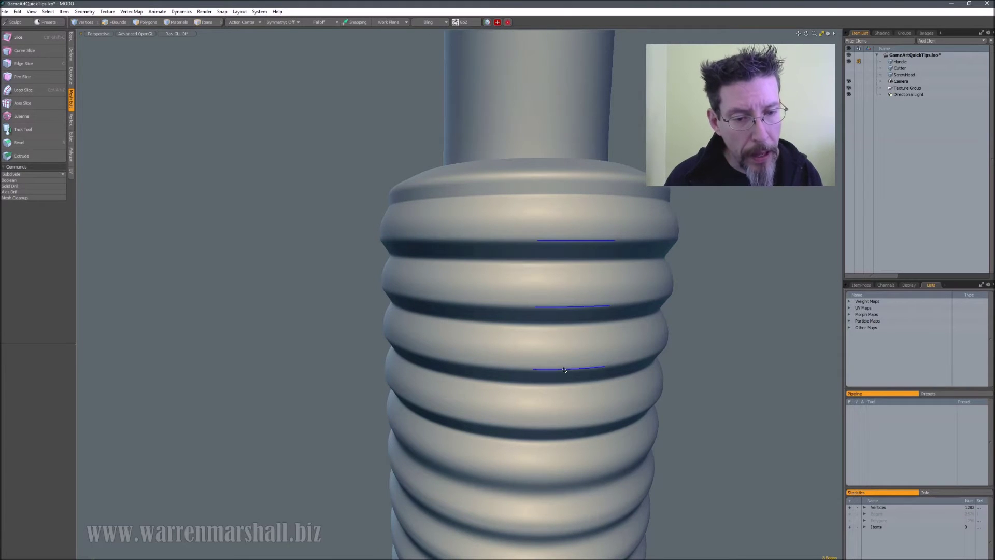
left_click(556, 426, "shift")
key("l")
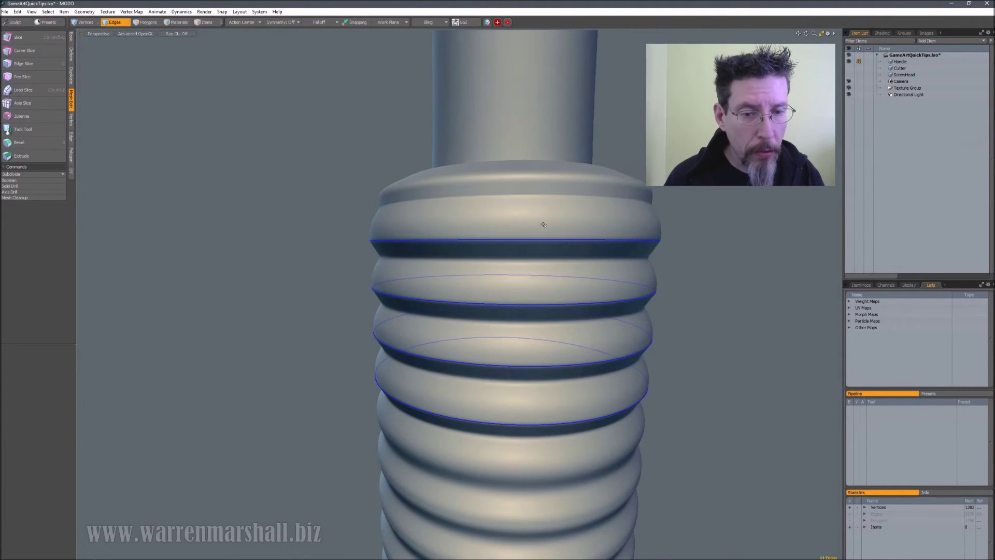
Move the selected edge loops down and scale them outward so each ridge flares over the one below.
key("w")
left_click_drag(508, 284, 614, 235)
key("r")
key("space")
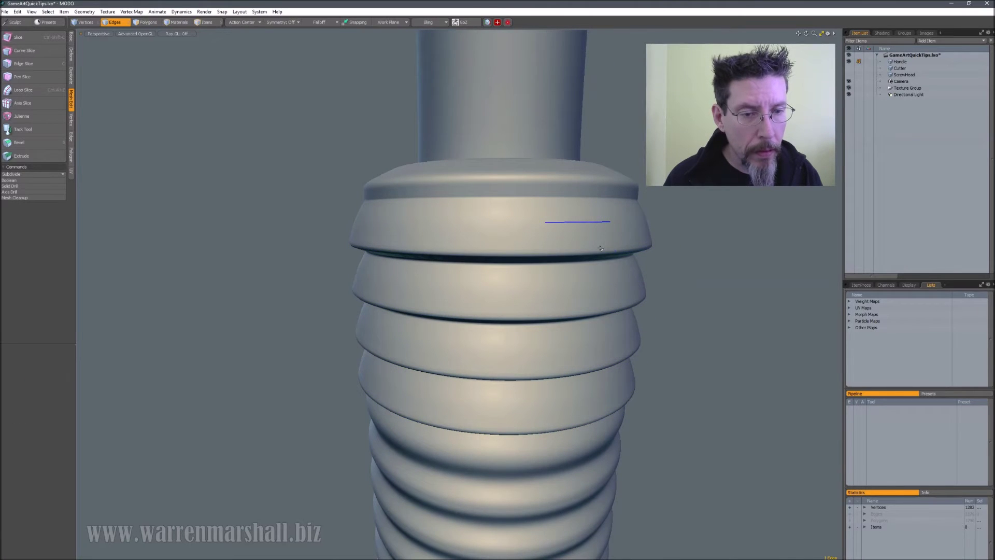
Select the four edge loops around the middle of the flared ridges and scale them outward slightly to round the ridges.
left_click(573, 285, "shift")
left_click(570, 344, "shift")
key("l")
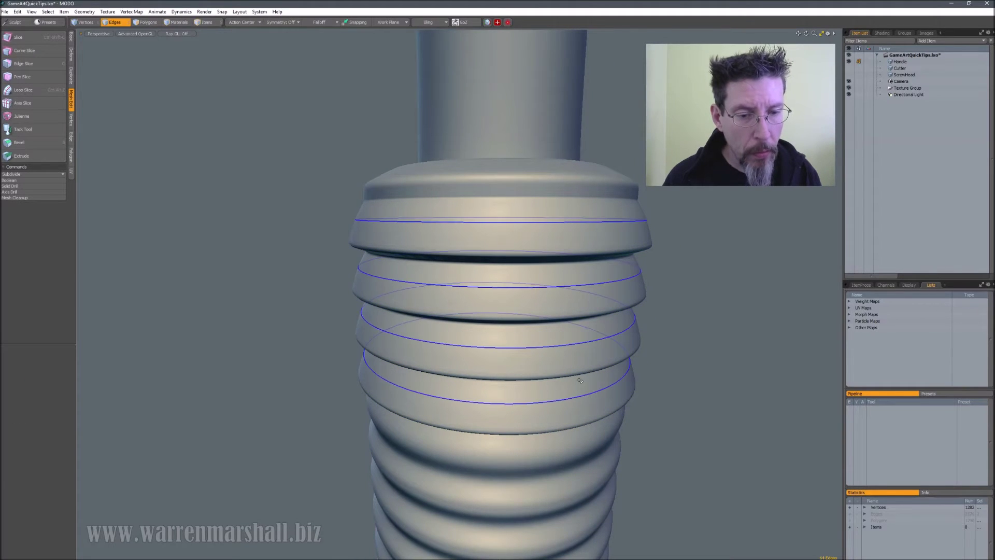
key("shift+h")
left_click_drag(585, 308, 633, 308)
key("Escape")
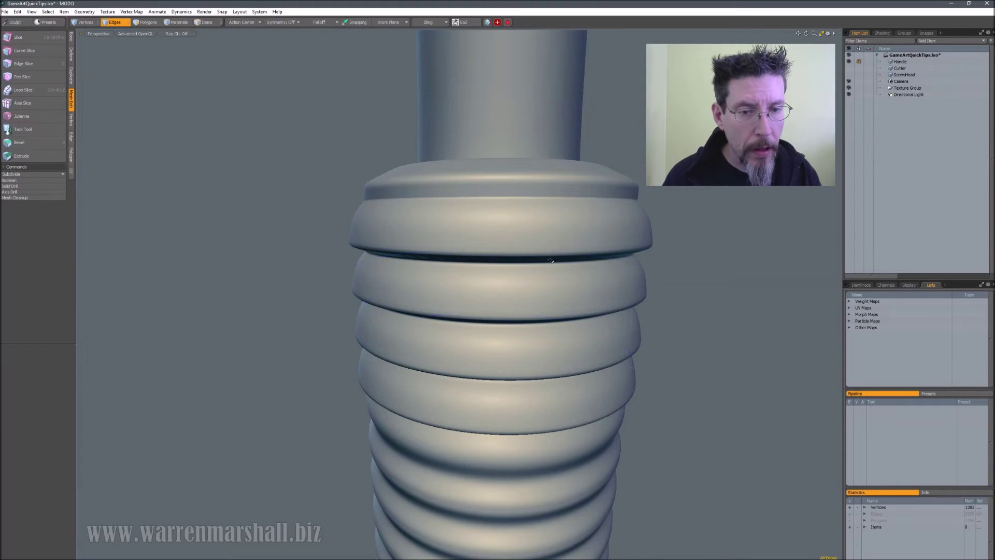
Try to move two adjacent polygons on the top ridge's lower band, and undo the move.
key("3")
left_click(475, 239)
left_click(566, 235, "shift")
left_click_drag(565, 235, 596, 179, "alt")
key("w")
key("ctrl+z")
Select adjacent polygons on the top ridge's lower band and apply a subdivision weight to sharpen their outline.
left_click_drag(539, 190, 578, 201)
left_click_drag(578, 201, 433, 205, "alt")
key("Escape")
key("Escape")
key("l")
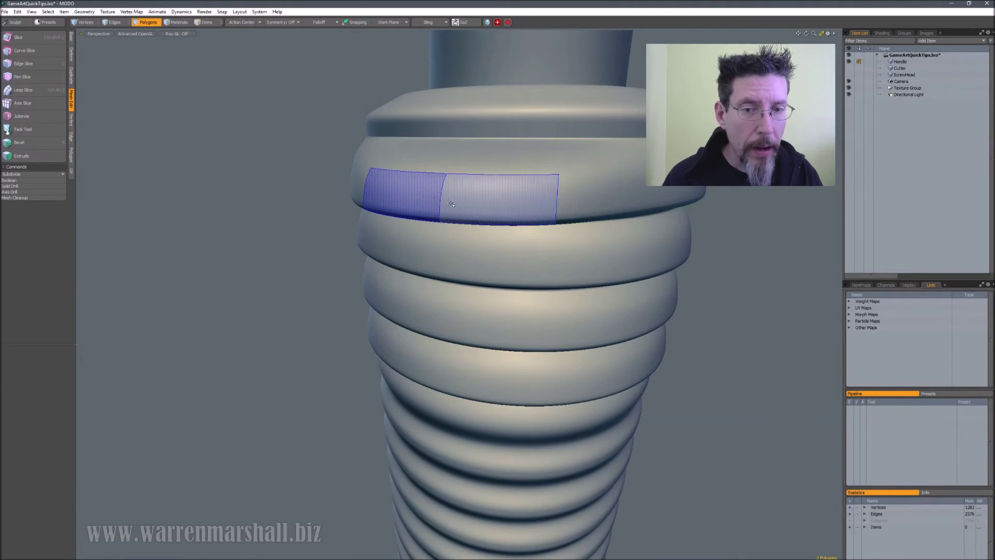
key("shift+w")
left_click(445, 240)
key("Escape")
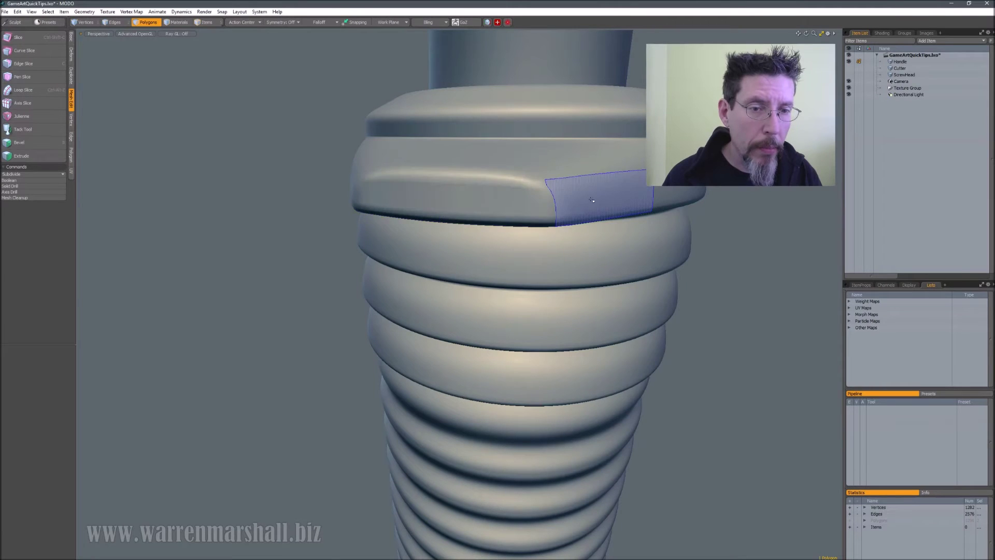
Select the full polygon loop around the top ridge's lower band and apply a subdivision weight, then deselect it.
mouse_move(535, 203)
left_mouse_down()
mouse_move(564, 202)
mouse_move(526, 214)
mouse_move(496, 179)
mouse_move(519, 158)
left_mouse_up()
key("l")
key("shift+w")
left_click(541, 218)
key("Escape")
Select and move edges at one side of the top ridge to pull out a flat lip overhanging the ridge below.
key("space")
key("space")
left_click(494, 185)
key("w")
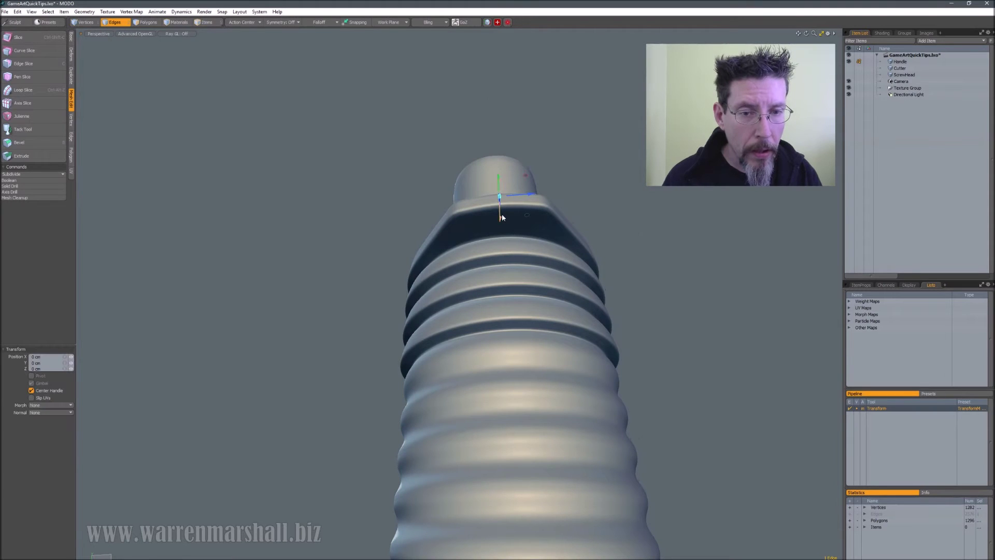
mouse_move(502, 218)
left_mouse_down()
mouse_move(518, 225)
mouse_move(546, 196)
mouse_move(510, 229)
mouse_move(514, 217)
mouse_move(549, 252)
mouse_move(541, 281)
mouse_move(534, 273)
left_mouse_up()
key("Escape")
key("Escape")
key("space")
key("2")
key("w")
key("Escape")
key("Escape")
Select the ring of vertical edges around the top ridge's lower band and add one edge loop through its middle.
left_click_drag(545, 161, 509, 204, "alt")
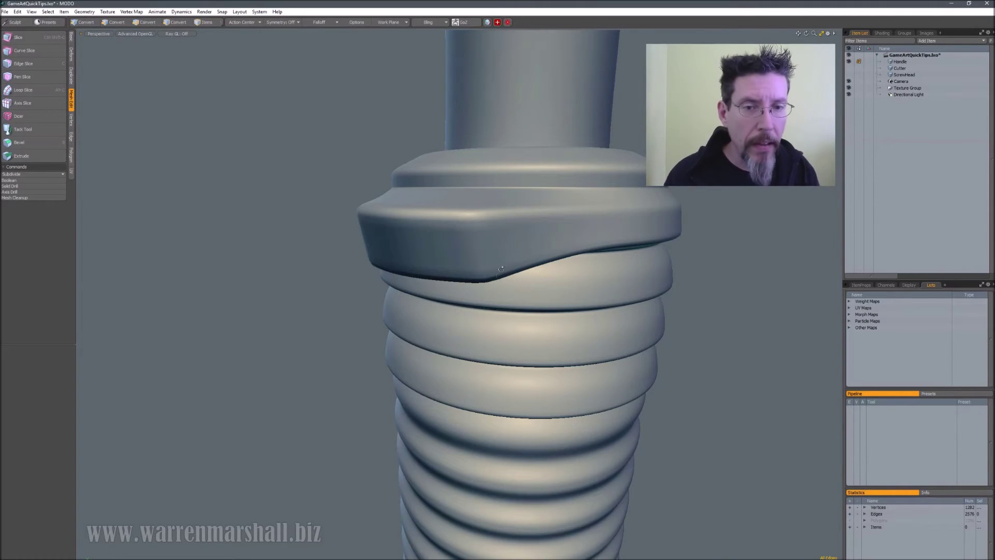
middle_click_drag(511, 203, 492, 260)
left_click_drag(497, 267, 514, 268, "alt")
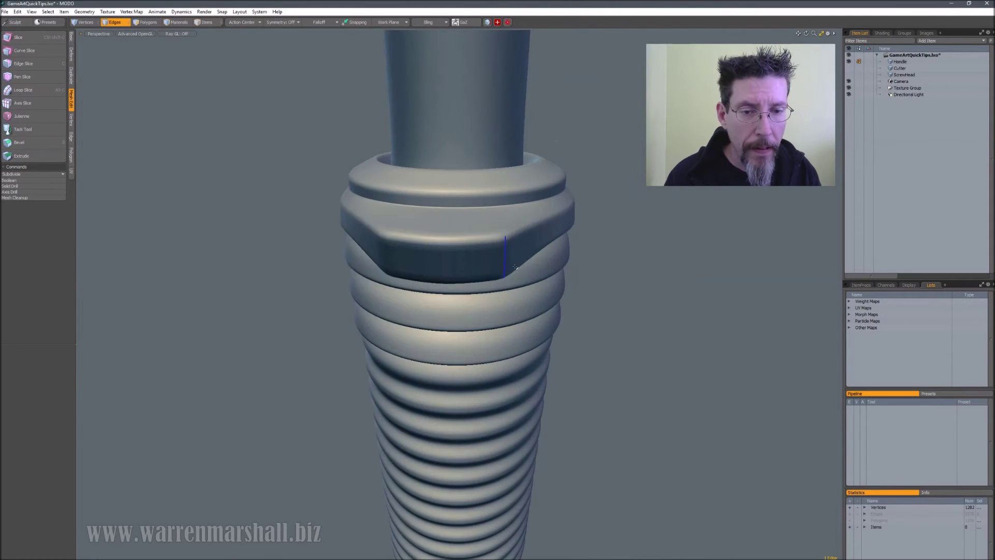
key("alt+l")
key("ctrl+space")
left_click(540, 241)
left_click(583, 269)
Select the middle edges across the lip, not the whole loop, and move them outward to round its face.
left_click_drag(583, 269, 627, 236, "alt")
left_click_drag(456, 240, 490, 272, "ctrl+alt")
left_click_drag(565, 259, 511, 235, "alt")
middle_click_drag(511, 235, 488, 277)
left_click_drag(524, 279, 559, 260, "alt")
key("w")
key("space")
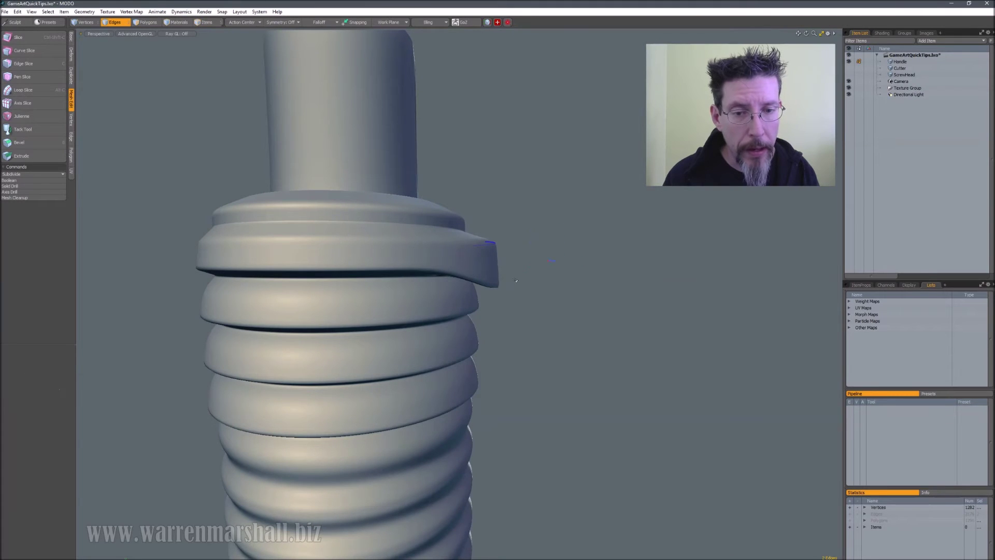
key("l")
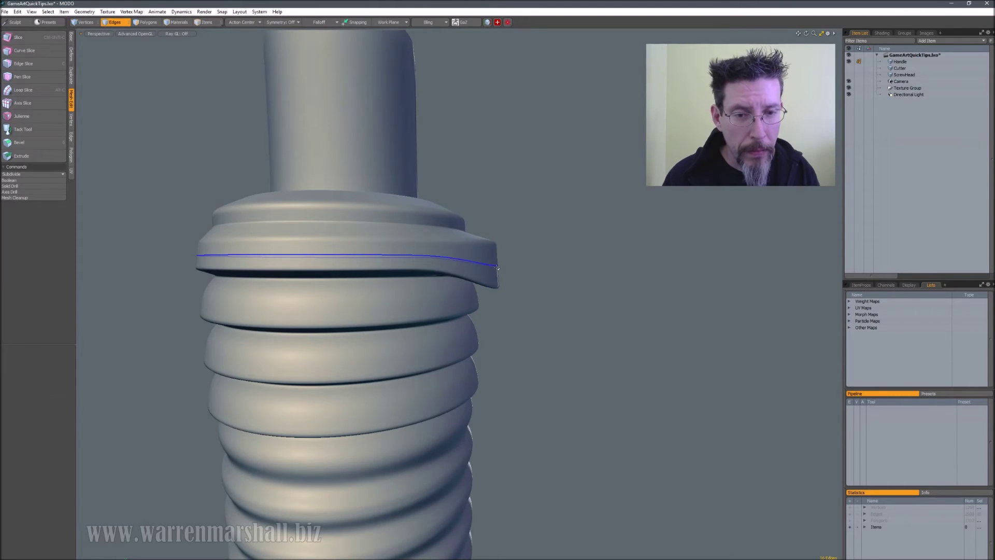
mouse_move(573, 259)
left_mouse_down("alt")
mouse_move(537, 277)
mouse_move(585, 259)
mouse_move(560, 263)
left_mouse_up("alt")
key("ctrl+z")
key("w")
key("space")
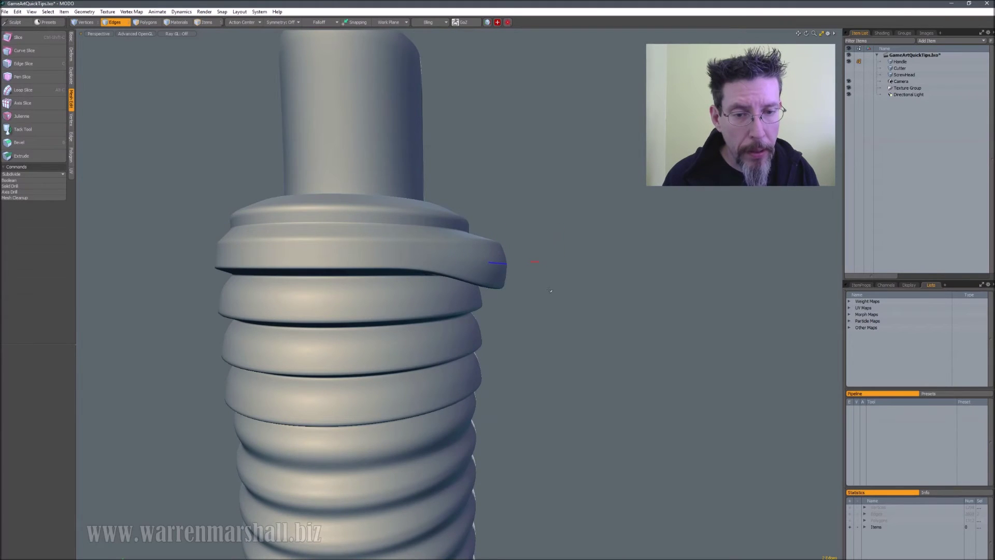
Select the polygon loop on the lower half of the top ridge's band, adjust its subdivision weight and deselect it.
middle_click_drag(550, 291, 520, 271)
key("3")
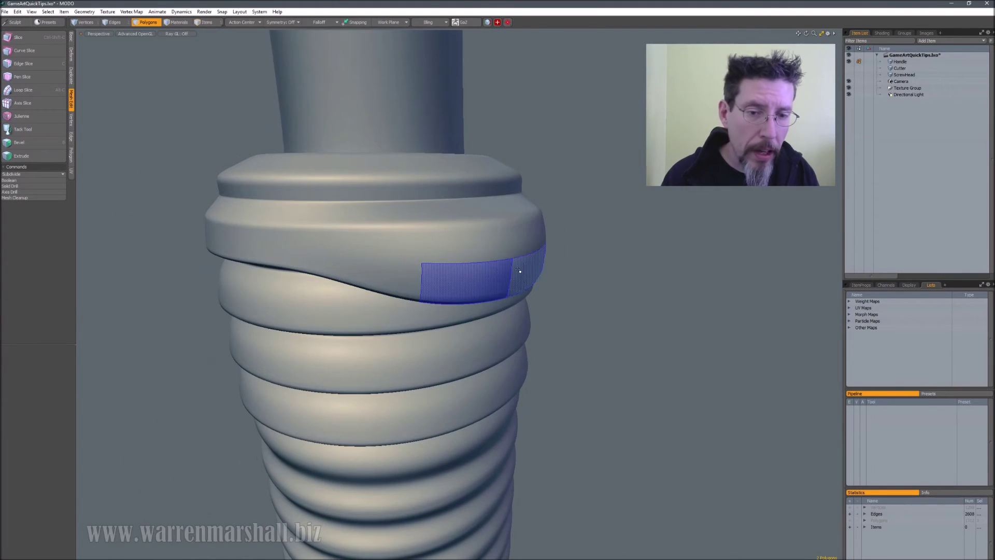
key("l")
mouse_move(549, 276)
left_mouse_down("alt")
mouse_move(579, 291)
mouse_move(565, 286)
mouse_move(604, 276)
mouse_move(559, 292)
mouse_move(534, 283)
left_mouse_up("alt")
key("alt+w")
left_click(520, 320)
left_click(549, 302)
scroll(559, 292, "down", 3)
scroll(534, 283, "up", 3)
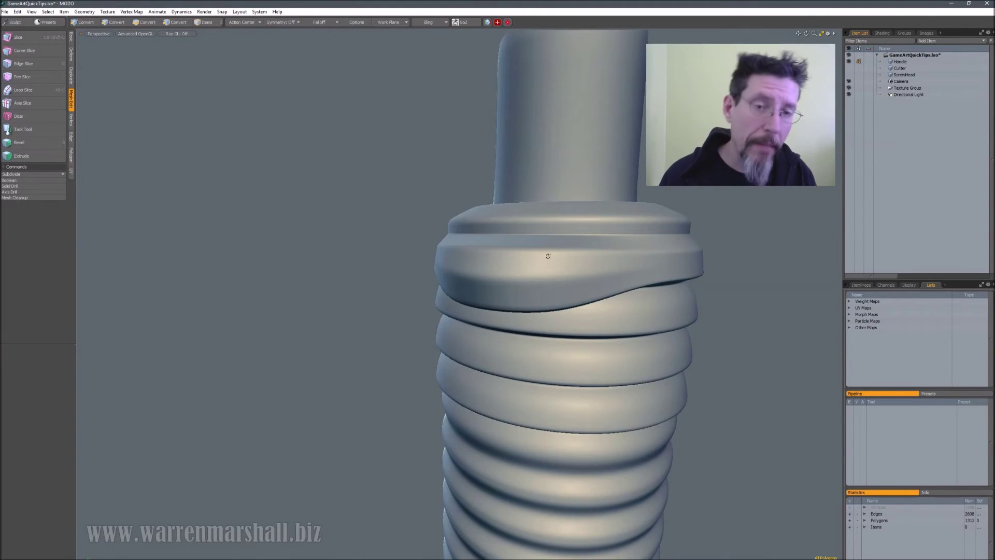
Inspect the reshaped top ridge from several sides and display the wireframe over the handle.
left_click_drag(554, 234, 519, 255, "alt")
scroll(569, 264, "down", 3)
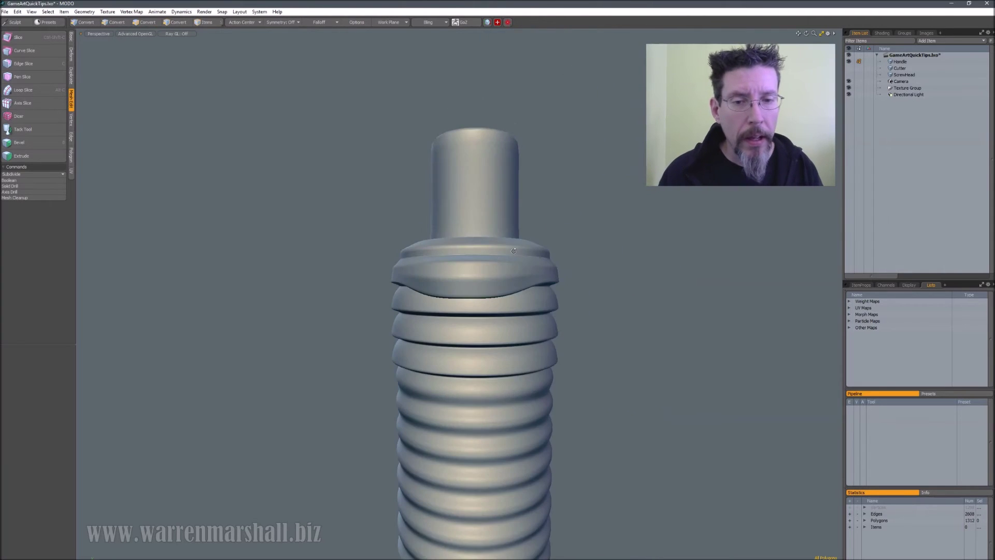
scroll(519, 256, "up", 3)
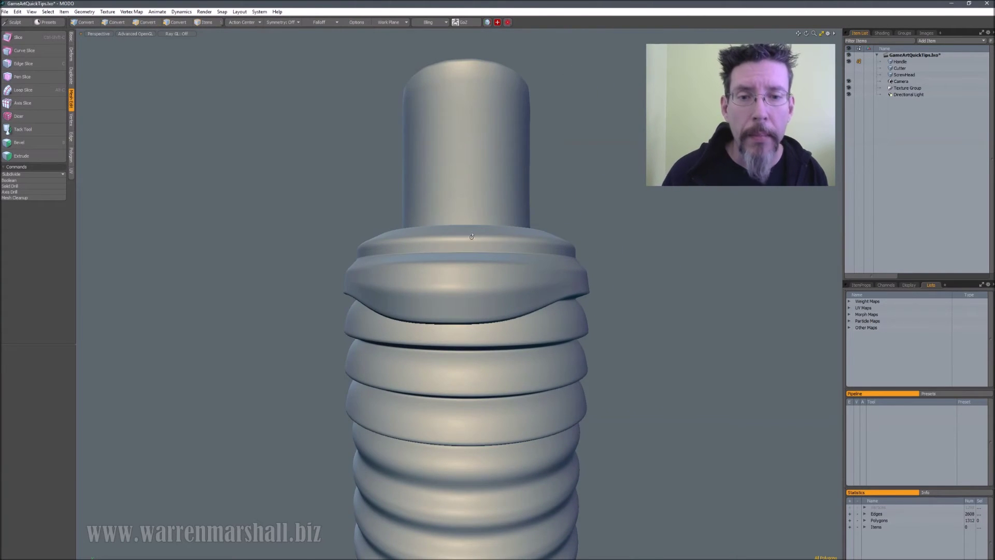
left_click_drag(469, 218, 529, 232, "alt")
scroll(540, 241, "down", 2)
key("KP_8")
left_click_drag(561, 267, 544, 283, "alt")
scroll(542, 285, "down", 3)
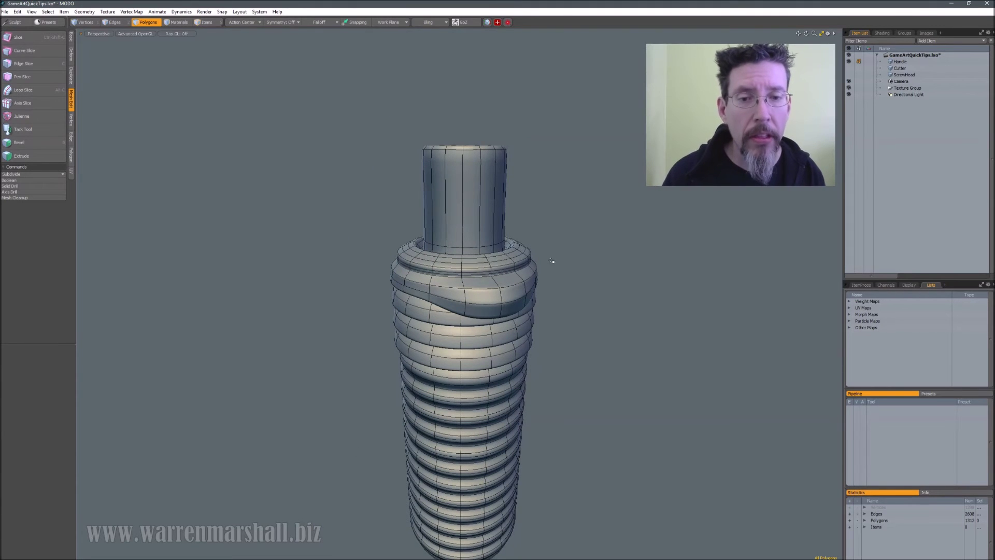
Examine the wireframe around the shaft and collar, switching subdivision off to view the low-poly cage.
left_click_drag(555, 261, 601, 245, "alt")
scroll(552, 227, "up", 4)
middle_click_drag(600, 245, 601, 229)
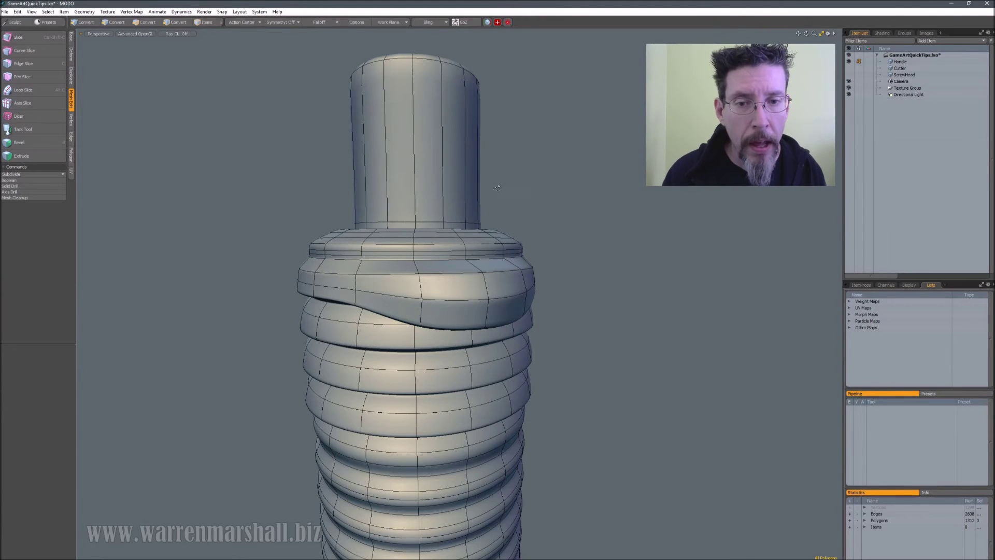
left_click_drag(601, 228, 569, 192, "alt")
key("Tab")
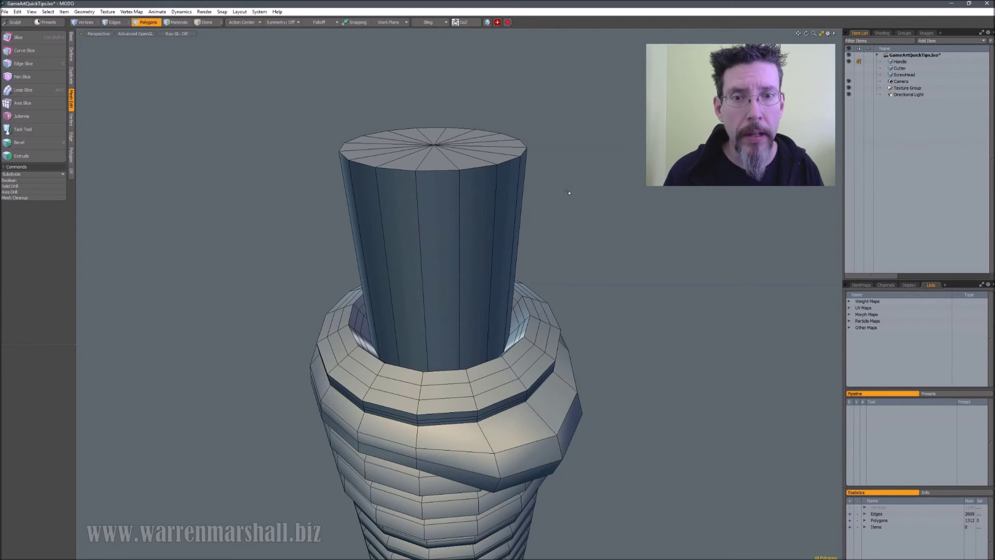
left_click_drag(440, 194, 427, 231, "alt")
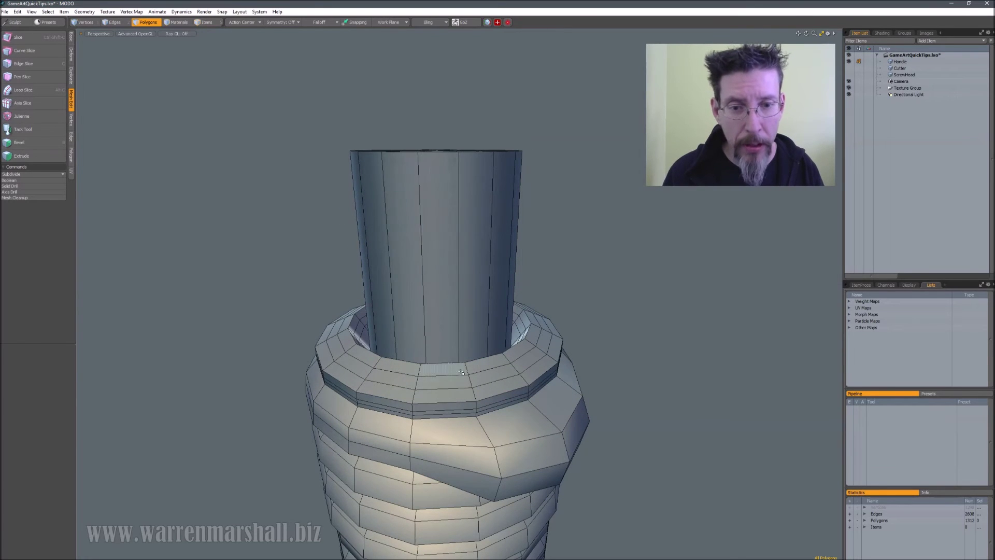
left_click_drag(467, 342, 550, 222, "alt")
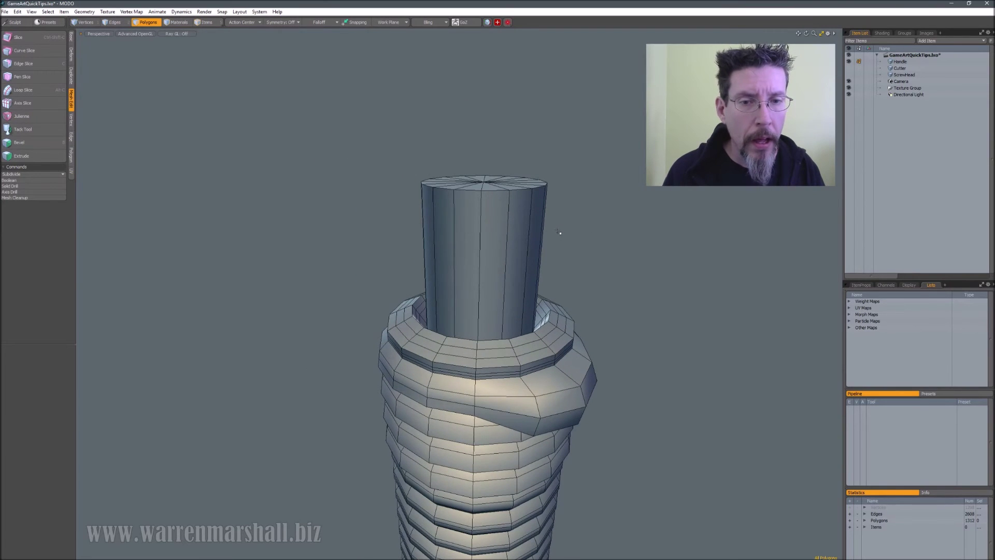
Turn subdivision back on and set the subdivision weight of the whole handle to 0%.
key("Tab")
key("shift+w")
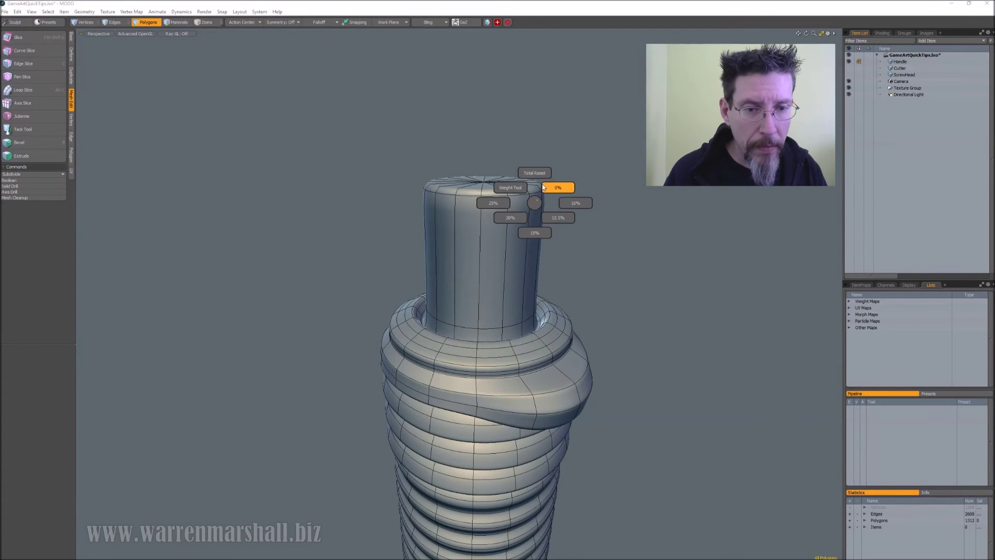
left_click(543, 187)
key("Tab")
key("Tab")
left_click_drag(560, 206, 570, 229, "ctrl+alt")
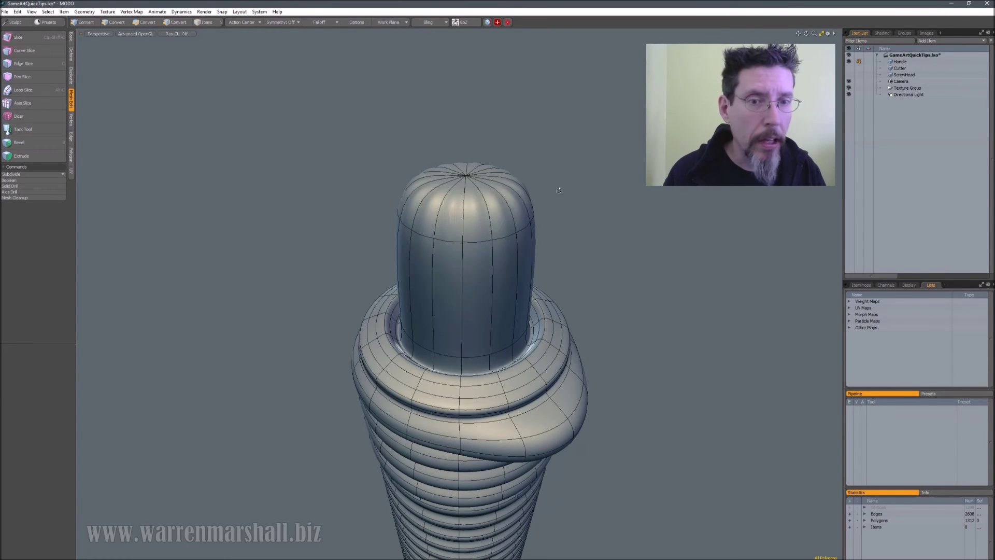
left_click_drag(430, 234, 571, 205, "ctrl+alt")
Try beveling the shaft's top rim edges to sharpen the cap, comparing the cage and the subdivided result.
key("Tab")
key("2")
key("b")
key("q")
left_click(657, 223)
key("Tab")
left_click_drag(657, 222, 602, 232, "ctrl+alt")
key("Tab")
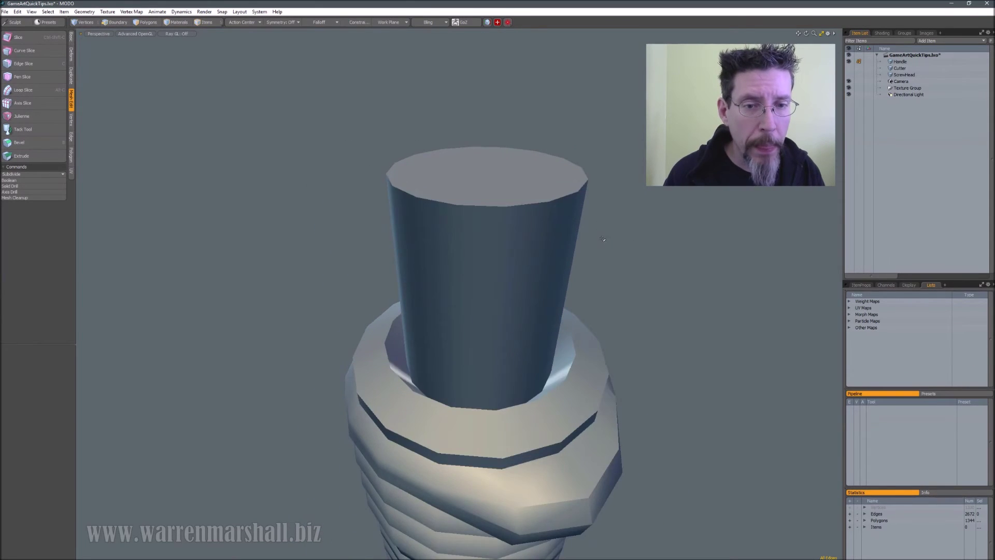
Undo the rim bevel, clear the edge selection, and show the subdivided mesh with its wireframe.
key("ctrl+z")
key("ctrl+z")
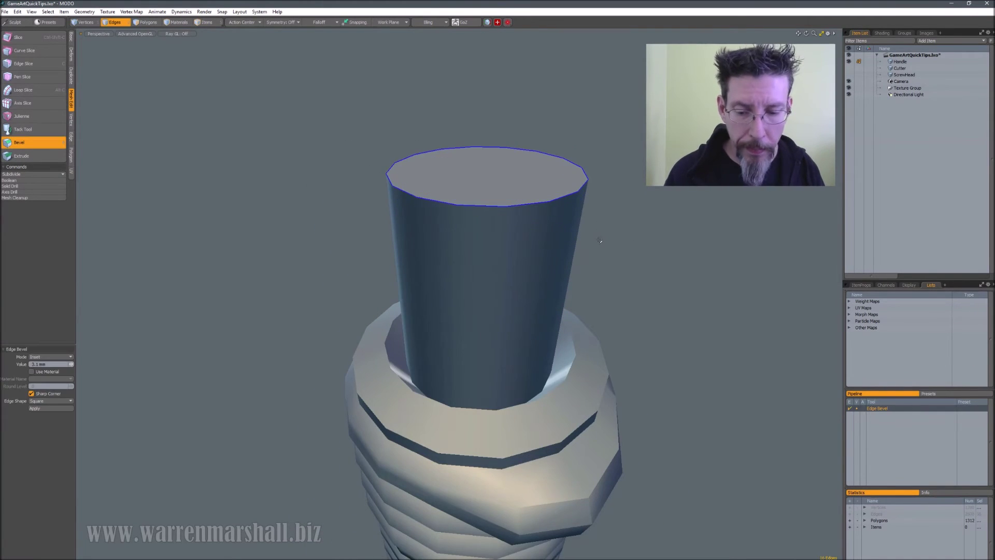
key("q")
left_click(609, 233)
key("alt+w")
left_click_drag(474, 217, 494, 217, "alt")
key("Tab")
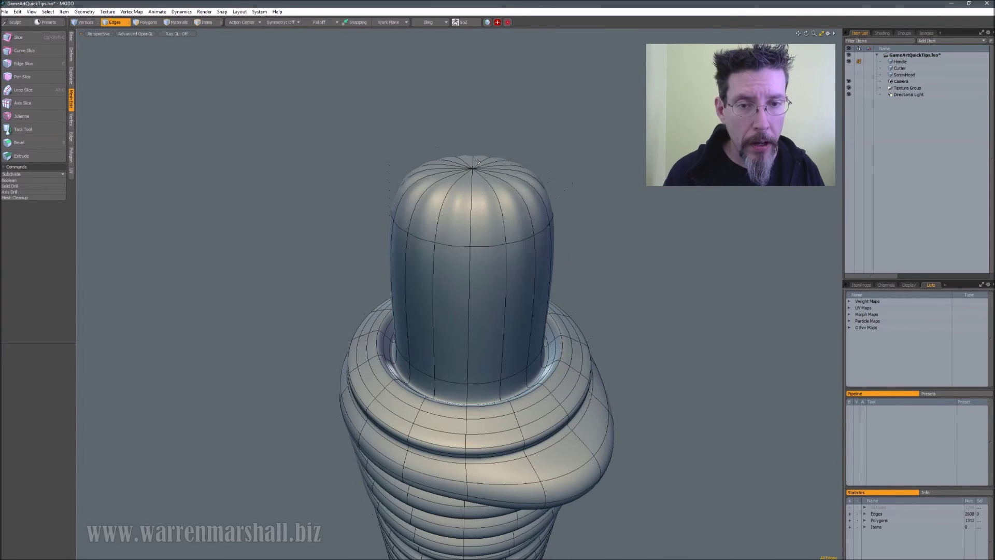
Select all polygons of the shaft's end cap, apply a subdivision weight to sharpen its rim, and deselect them.
key("3")
mouse_move(508, 177)
left_mouse_down()
mouse_move(478, 163)
mouse_move(484, 174)
left_mouse_up()
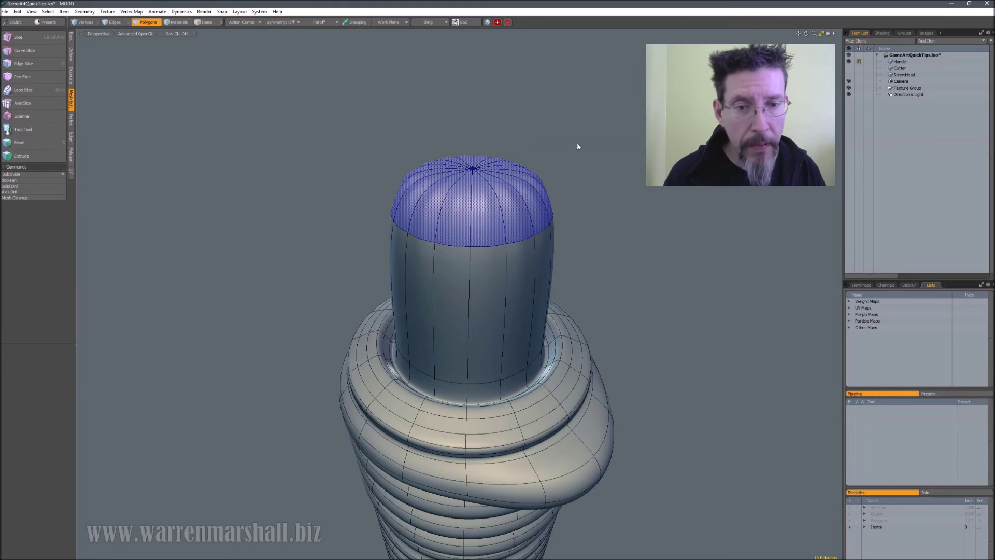
key("shift+w")
left_click(554, 156)
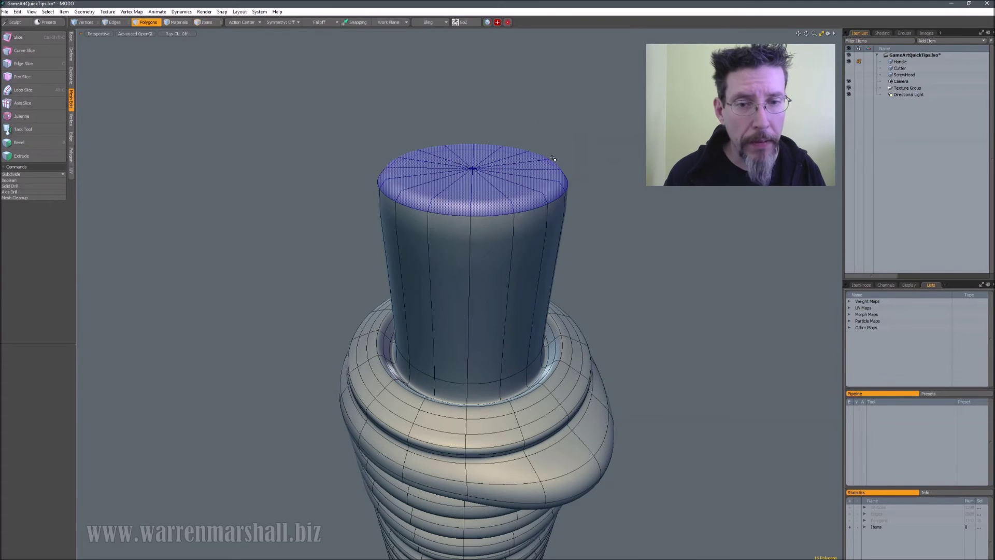
left_click(589, 212)
Inspect the sharpened shaft cap from several angles, toggling the wireframe and subdivision to compare it with its cage.
left_click_drag(607, 243, 604, 265, "alt")
key("KP_8")
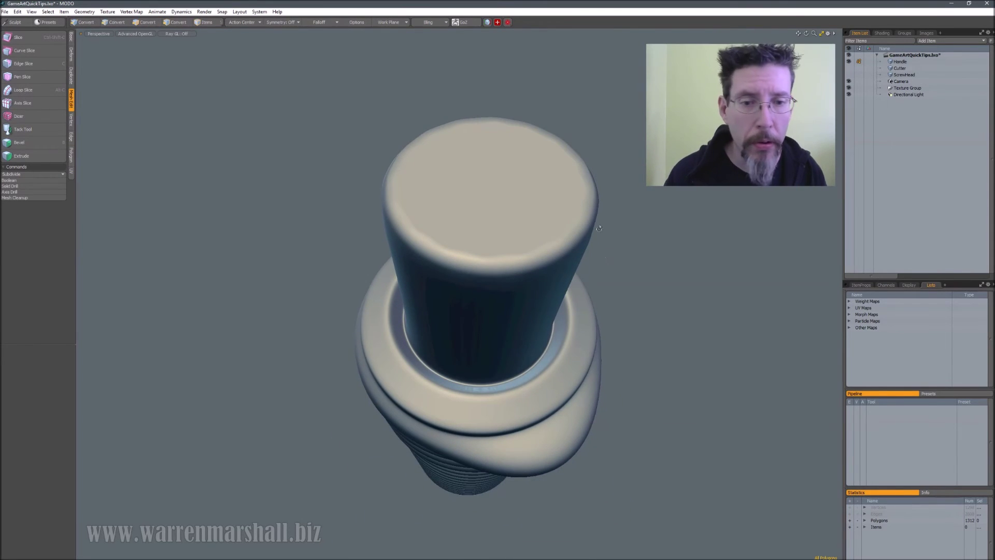
left_click_drag(599, 229, 585, 182, "alt")
key("Tab")
left_click_drag(582, 312, 589, 201, "alt")
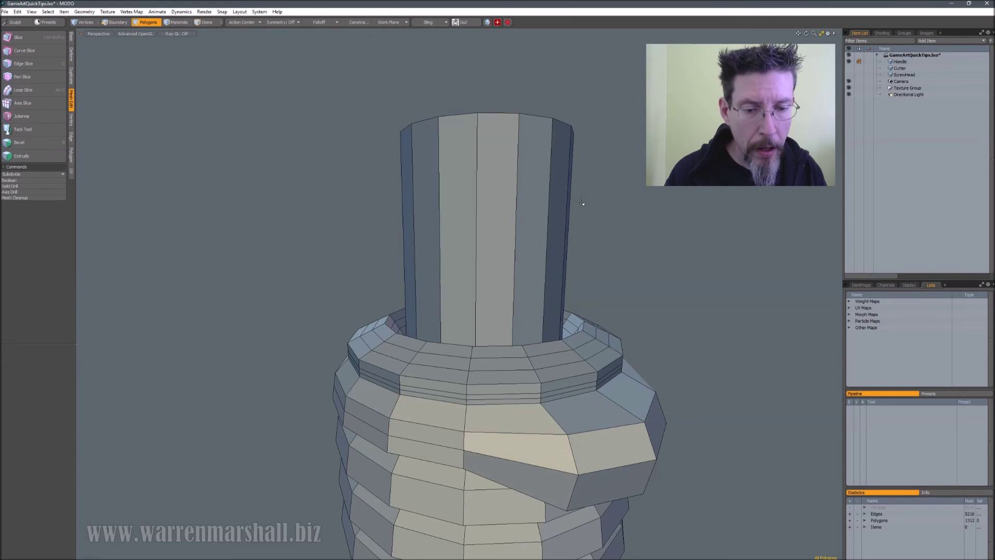
key("Tab")
left_click_drag(582, 207, 578, 226, "alt")
key("Tab")
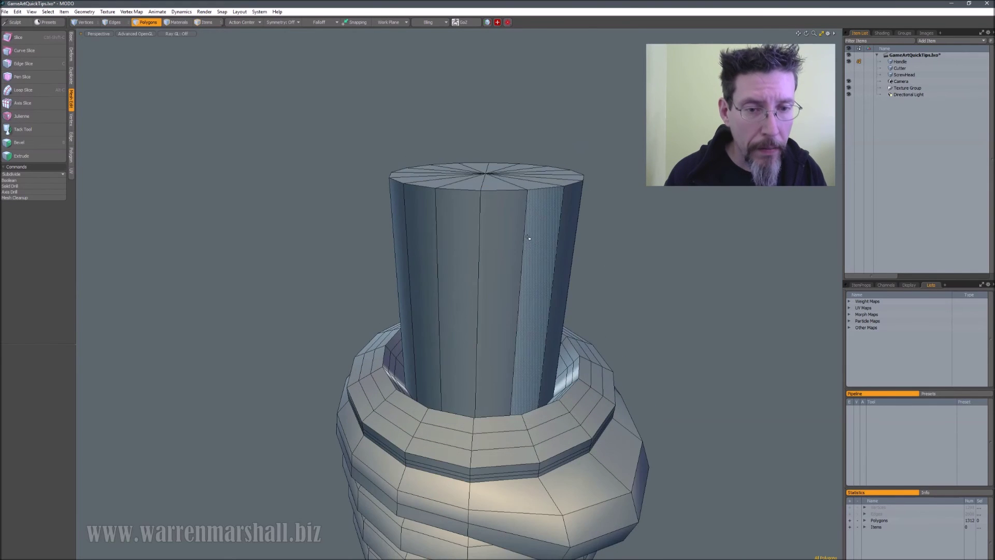
left_click_drag(542, 254, 540, 269, "alt")
key("Tab")
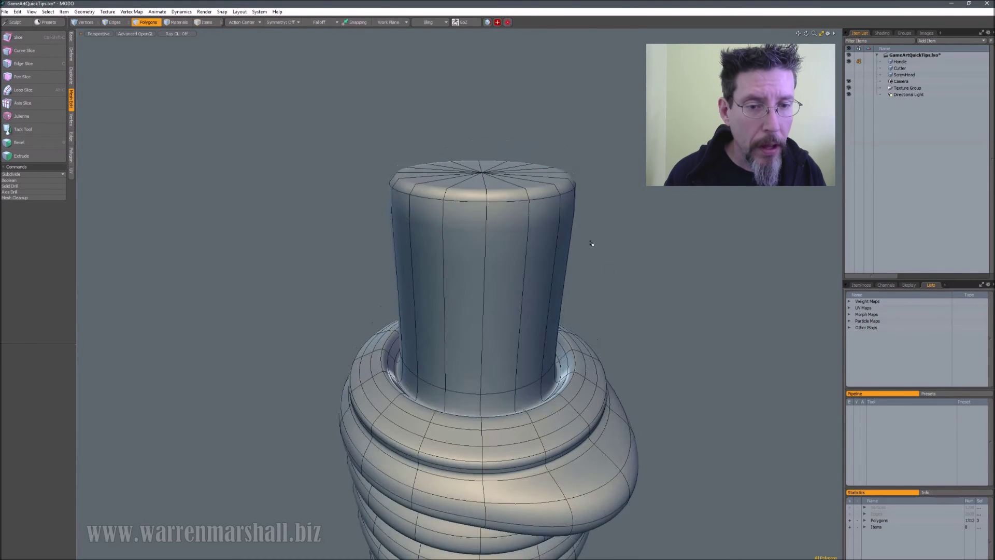
Try adding an edge loop around the unsubdivided shaft at about 19 % from its top rim, and view the subdivided result.
key("Tab")
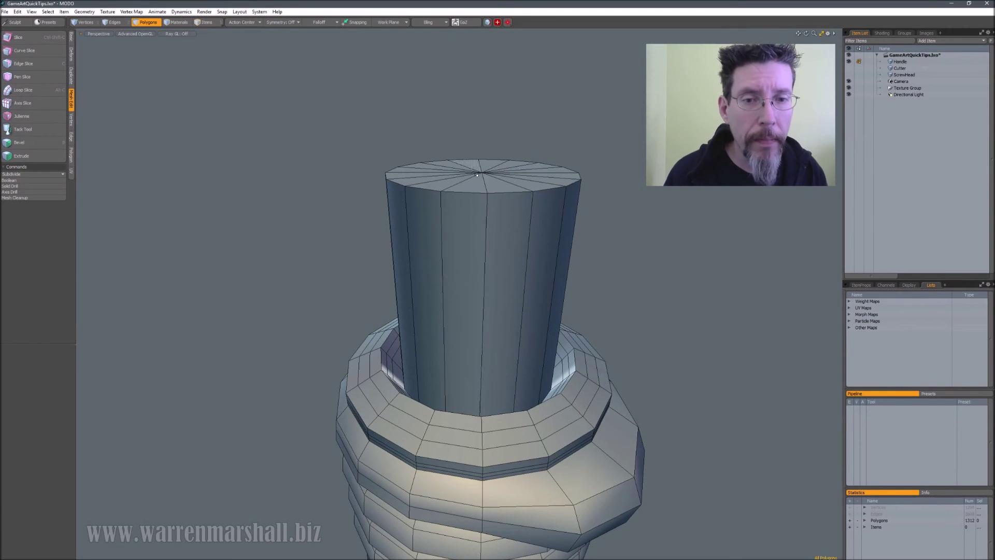
left_click_drag(532, 169, 486, 242, "alt")
key("alt+l")
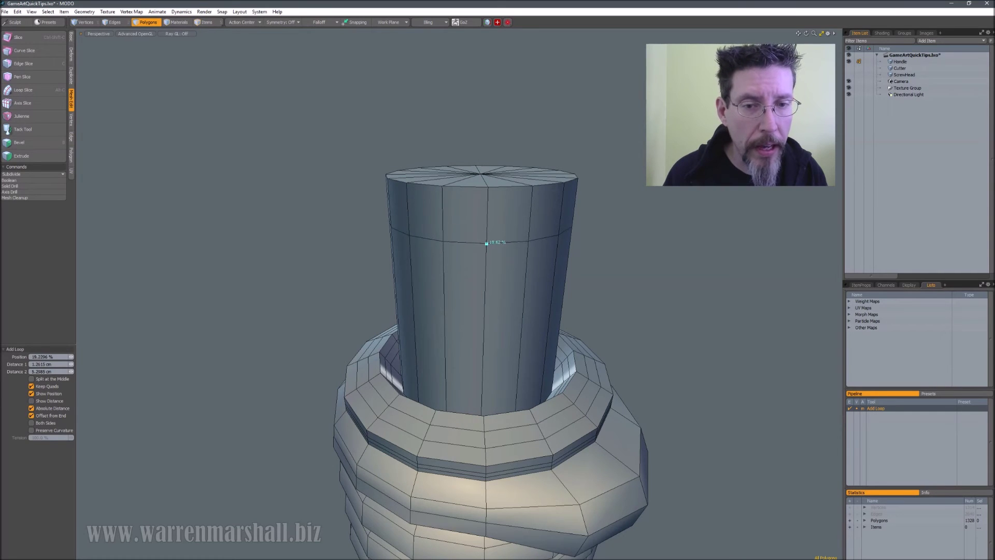
key("space")
key("Tab")
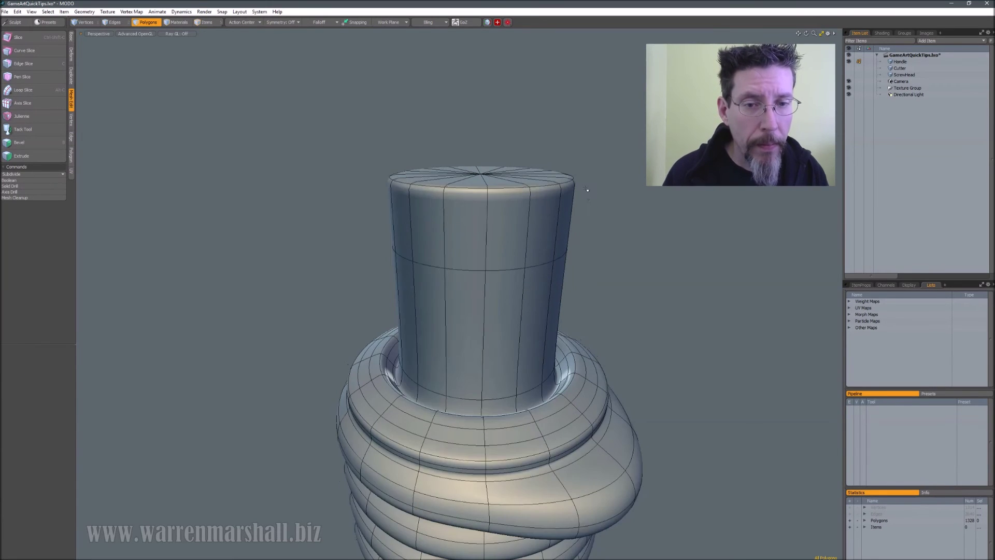
left_click_drag(587, 211, 584, 206, "alt")
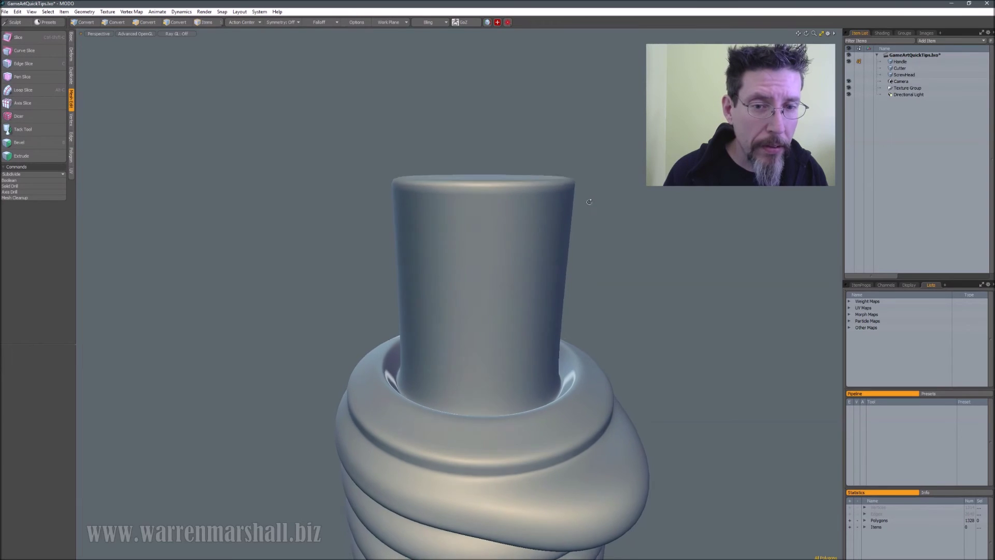
Select the added edge loop around the upper shaft and delete it.
key("2")
left_click(483, 239)
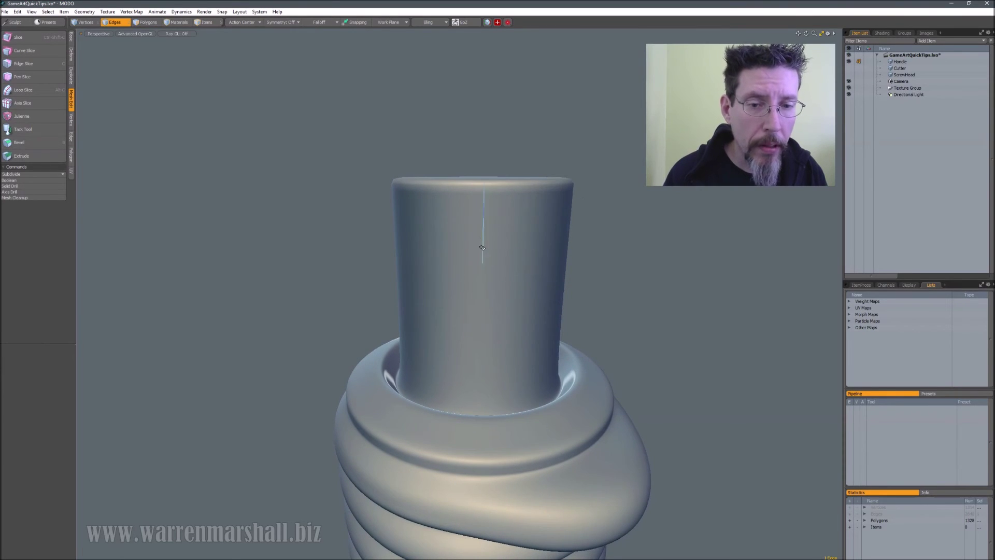
double_click(480, 262)
key("Delete")
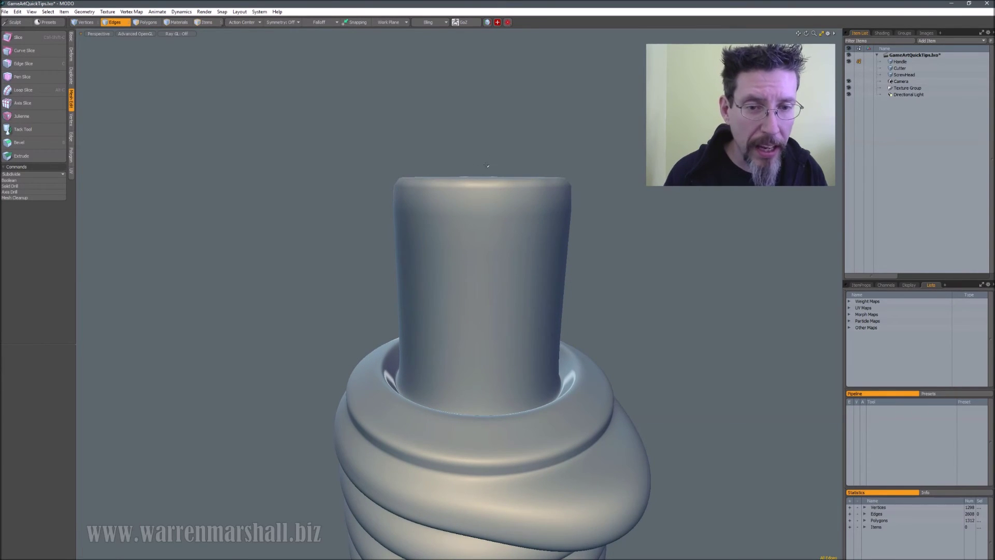
Add an edge loop around the upper part of the subdivided shaft at a position of about 82 %.
key("alt+c")
left_click(483, 235)
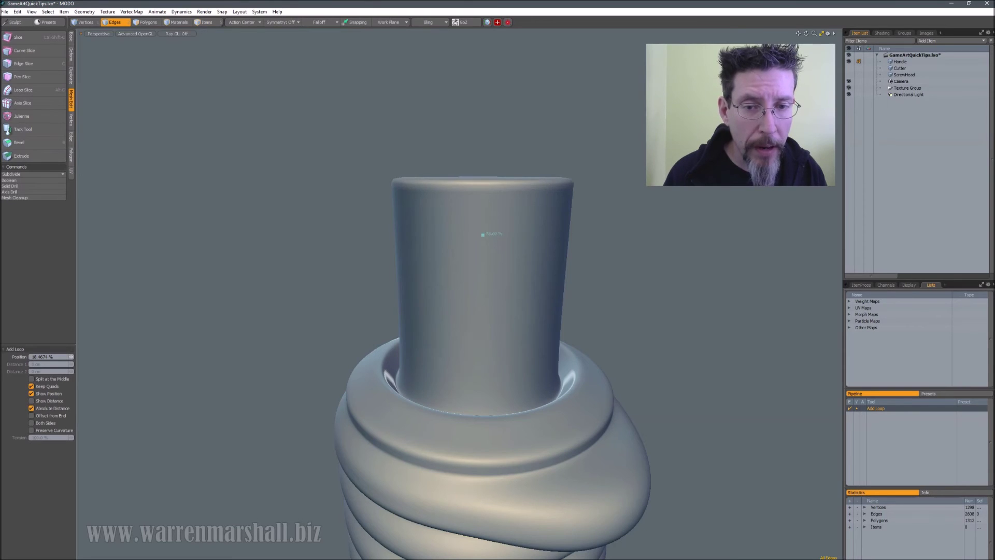
left_click_drag(484, 235, 483, 231)
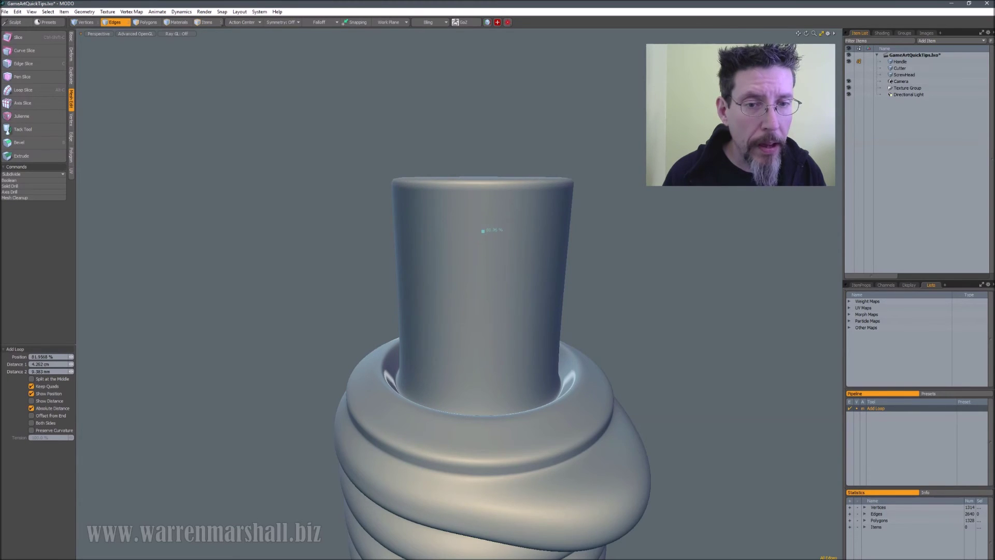
key("space")
left_click_drag(569, 153, 539, 178, "alt")
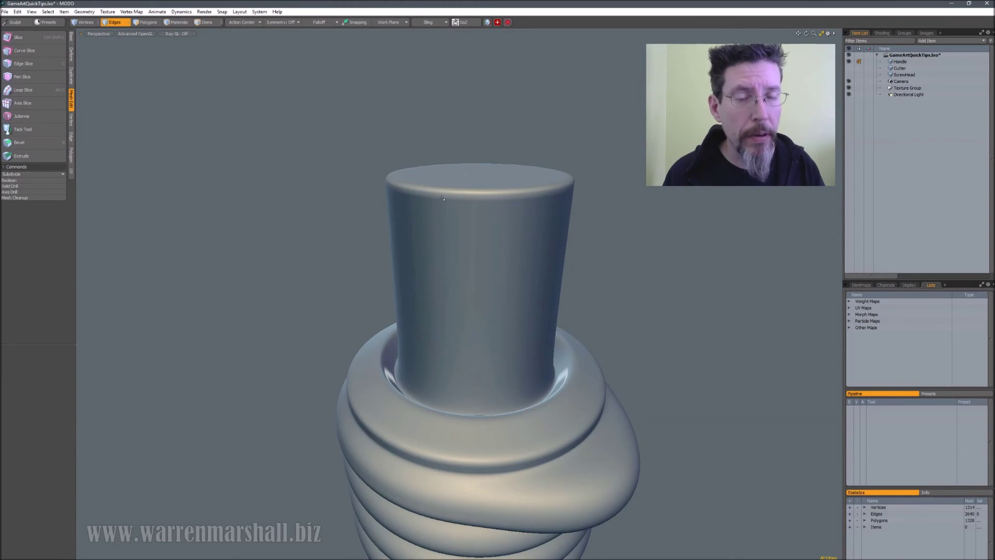
Move a single front edge of the shaft cap's rim up about 2.8 mm and look at the deformed cap from other angles.
key("3")
mouse_move(469, 183)
left_mouse_down()
mouse_move(457, 186)
mouse_move(496, 171)
left_mouse_up()
key("2")
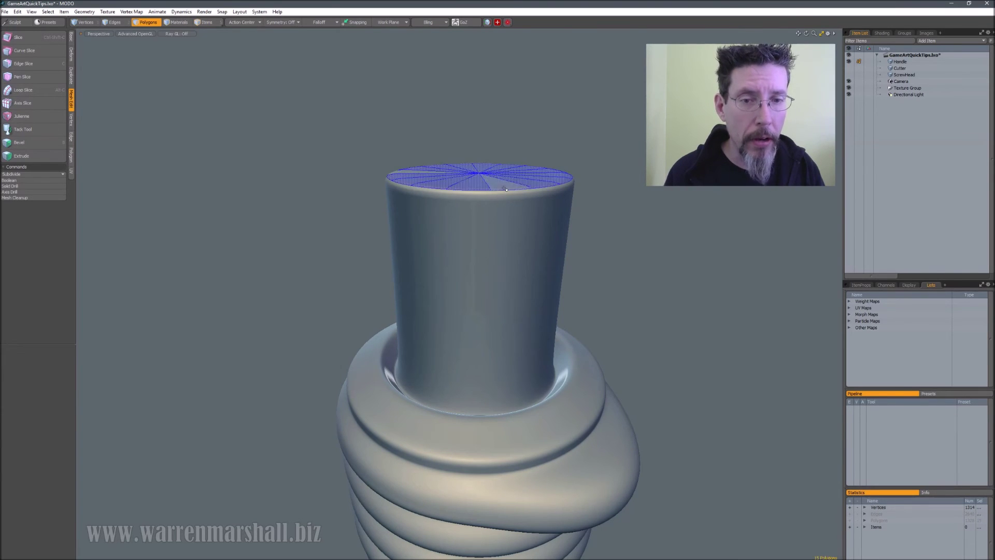
left_click(507, 190)
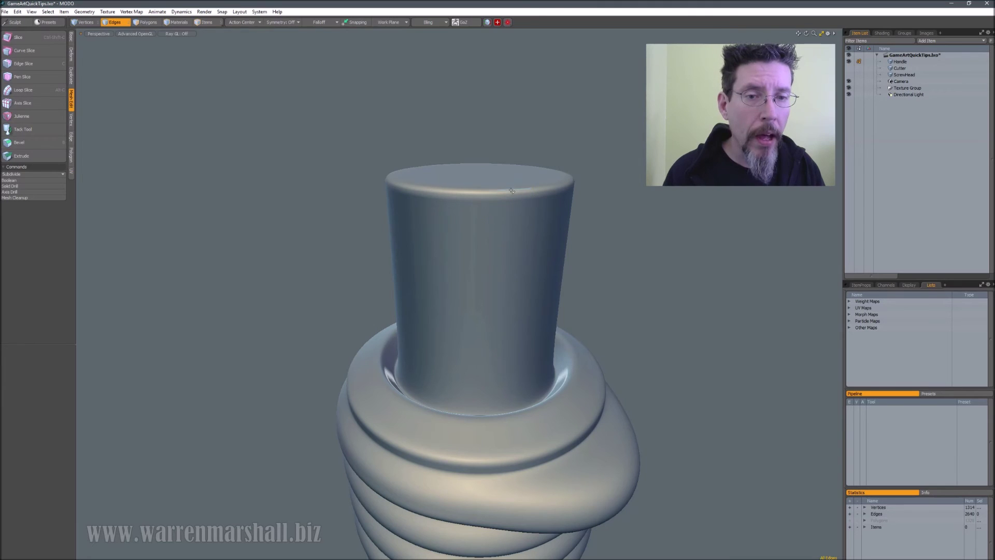
key("w")
left_click_drag(515, 141, 516, 125)
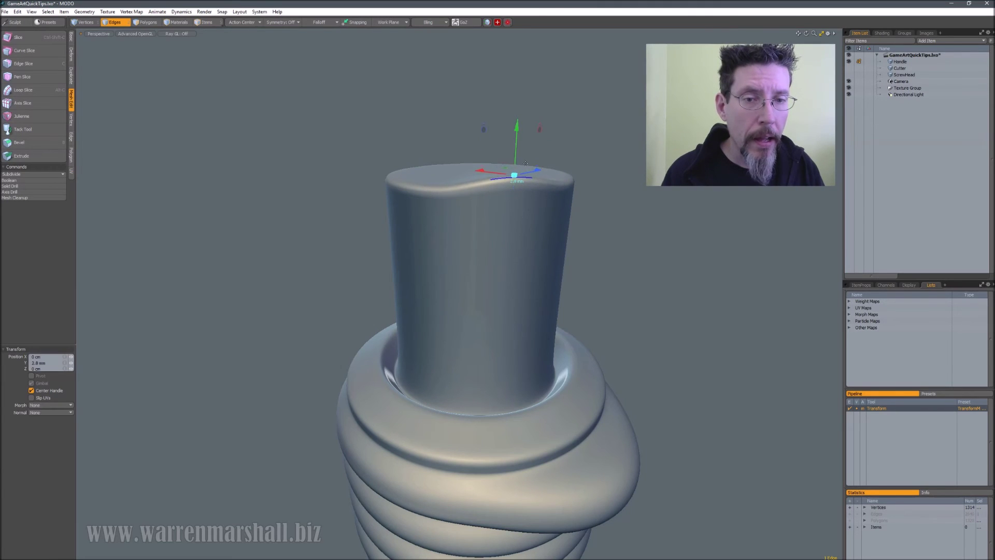
key("q")
left_click(562, 204)
left_click_drag(562, 205, 669, 200, "alt")
left_click_drag(571, 200, 580, 233, "alt")
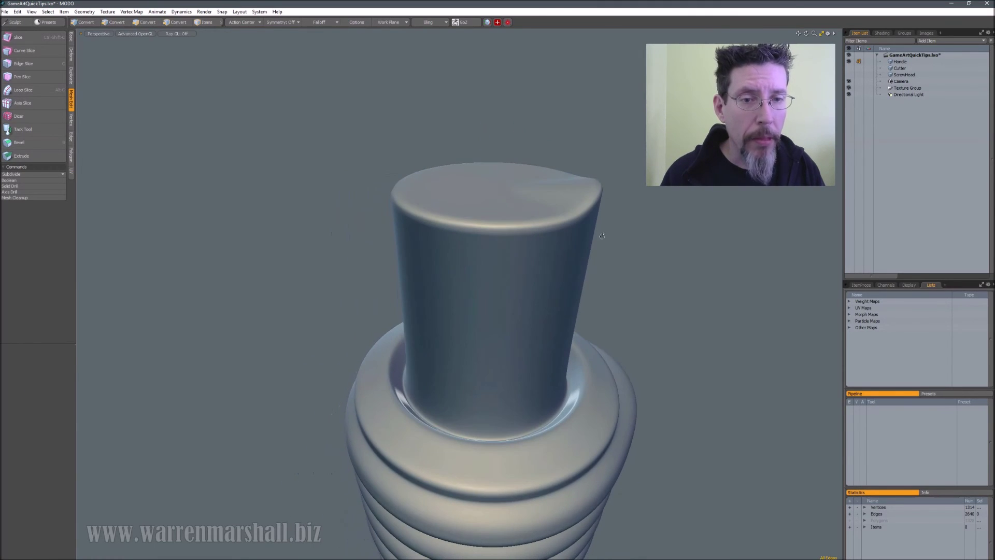
left_click_drag(552, 148, 511, 222, "alt")
key("Tab")
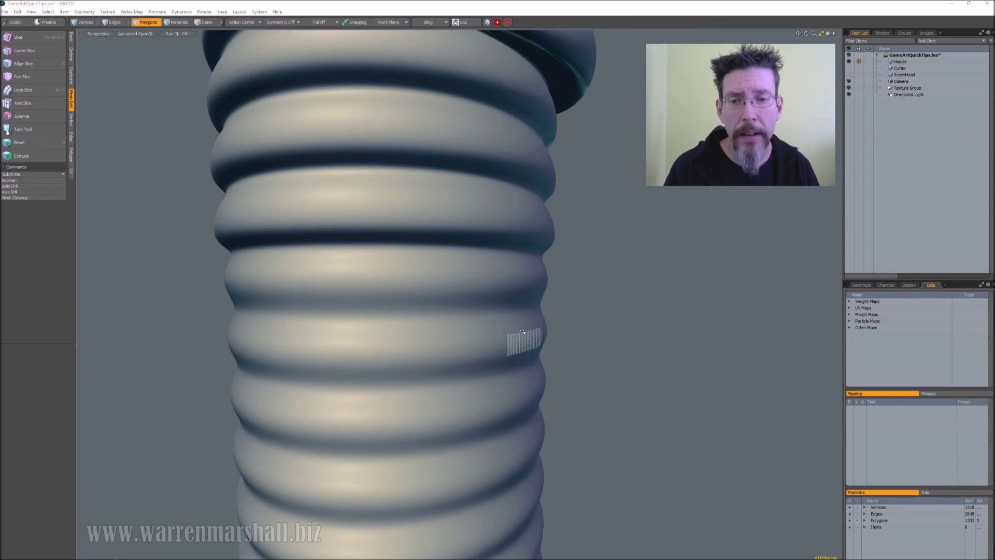
Select the polygon loops around the crests of three neighbouring ridges and set their subdivision weight to 23.5 % with the Weight Tool.
left_click_drag(525, 343, 613, 320, "alt")
left_click_drag(454, 273, 500, 275)
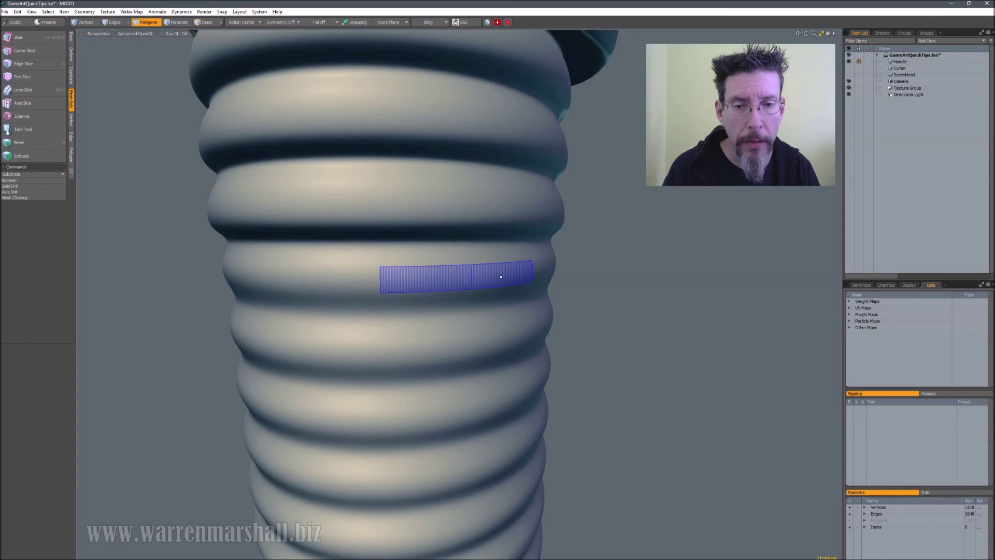
left_click_drag(449, 351, 495, 343, "shift")
left_click_drag(450, 417, 492, 407, "shift")
key("l")
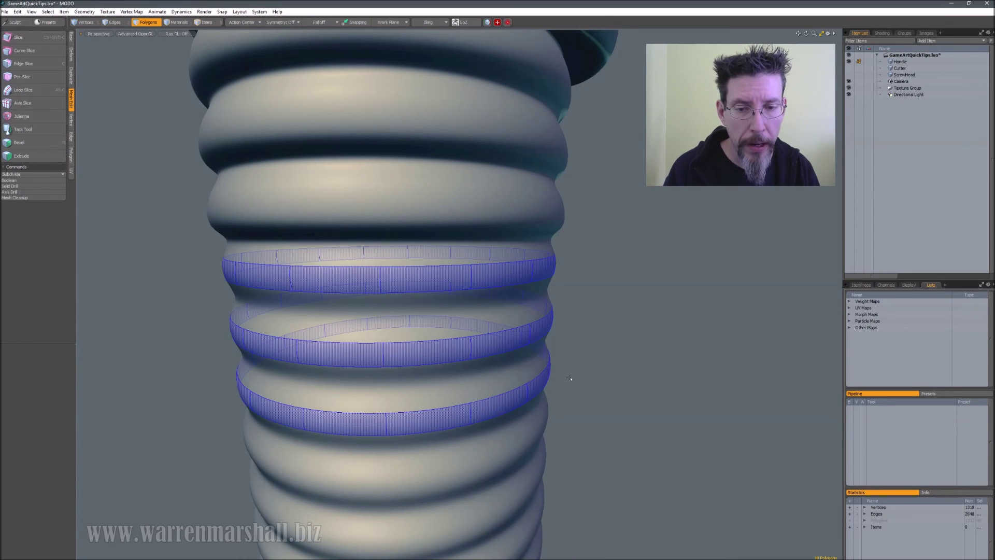
left_click_drag(573, 366, 596, 365, "alt")
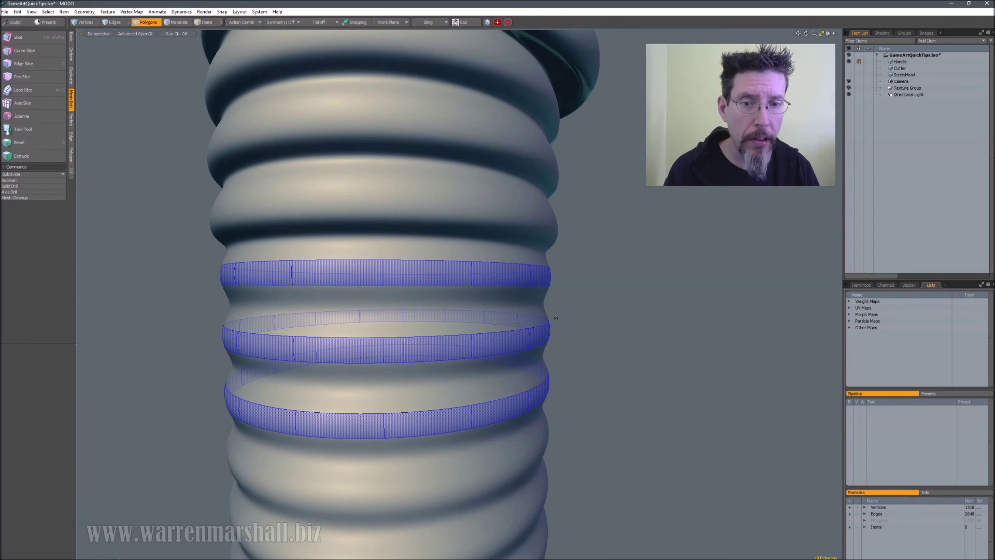
left_click(602, 209)
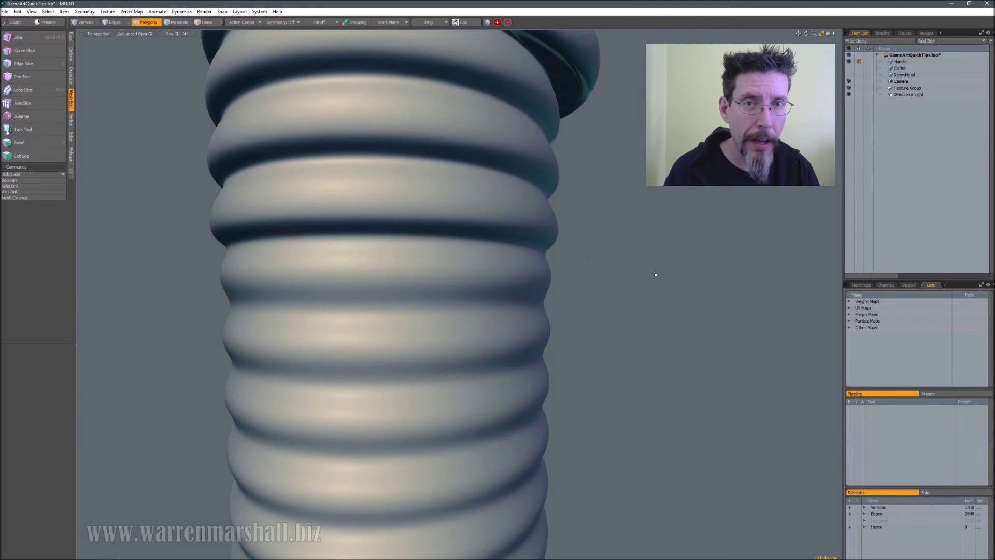
mouse_move(624, 294)
left_mouse_down("alt")
mouse_move(622, 305)
mouse_move(631, 282)
left_mouse_up("alt")
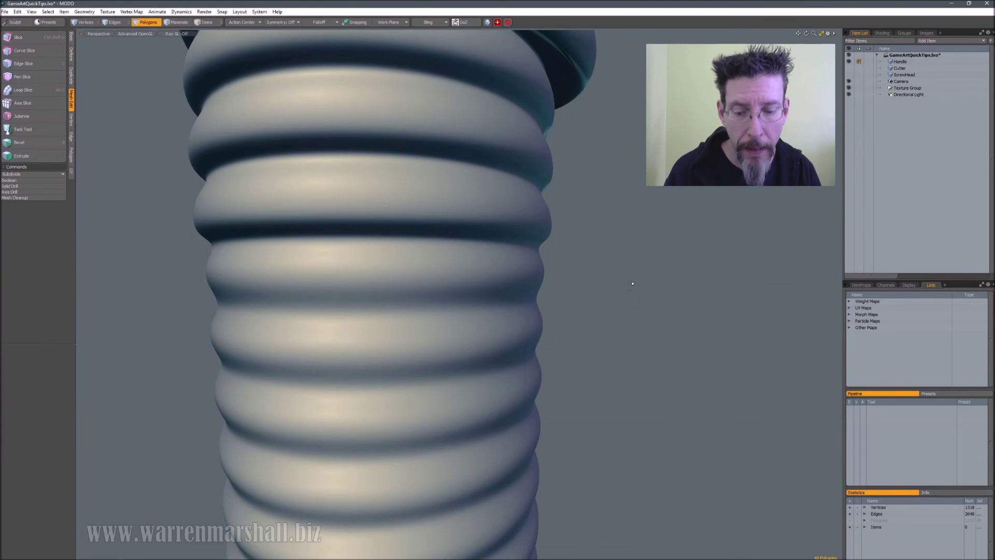
key("ctrl+space")
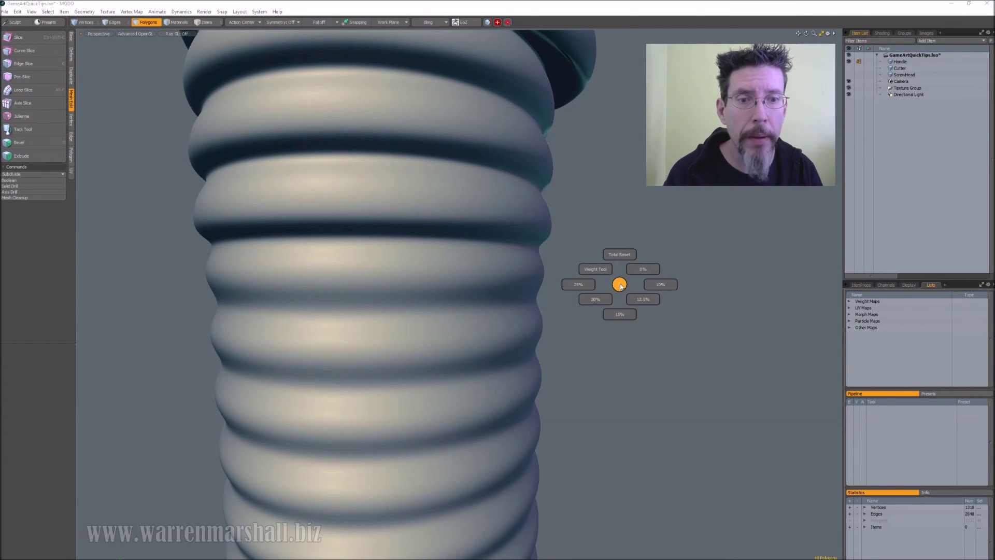
left_click(605, 270)
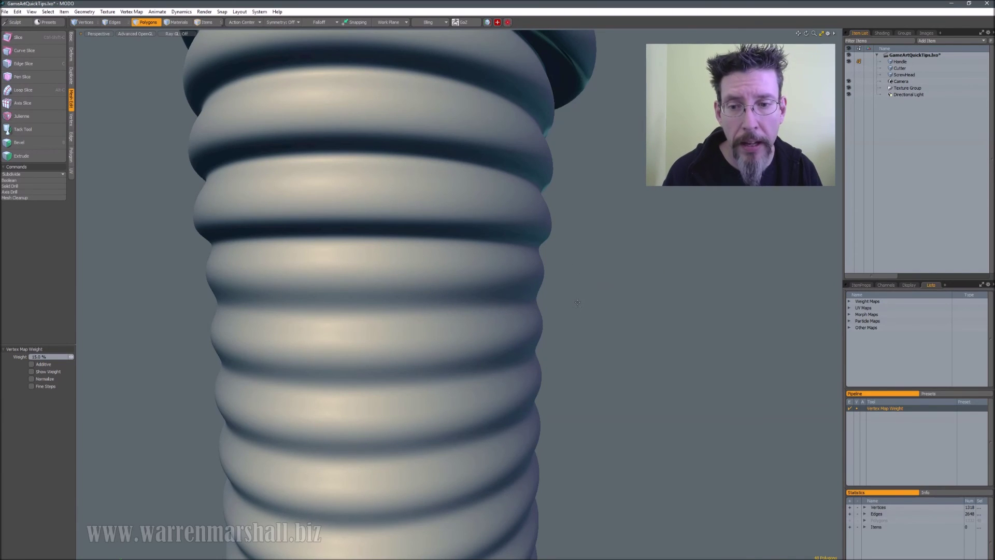
mouse_move(578, 302)
left_mouse_down()
mouse_move(588, 303)
mouse_move(563, 302)
mouse_move(618, 302)
mouse_move(599, 302)
left_mouse_up()
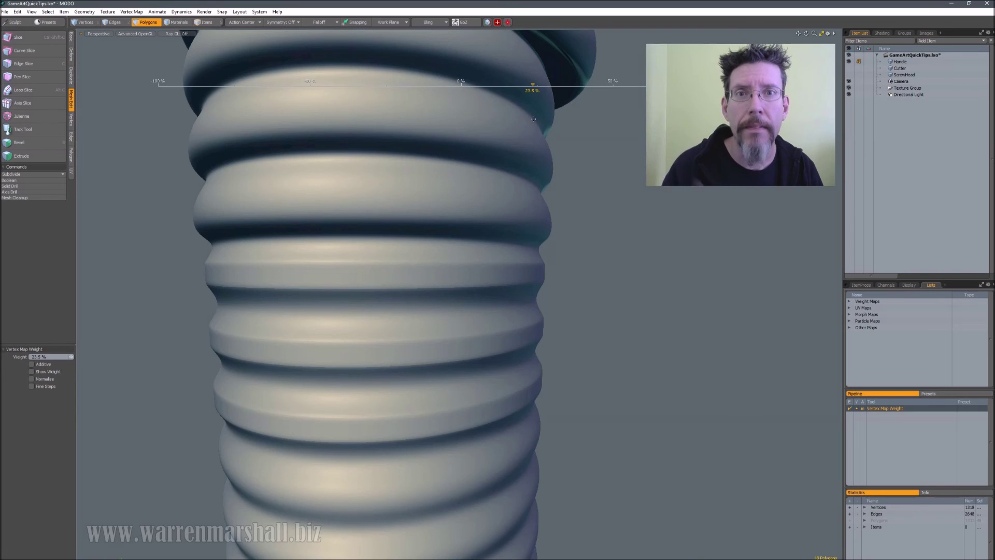
key("space")
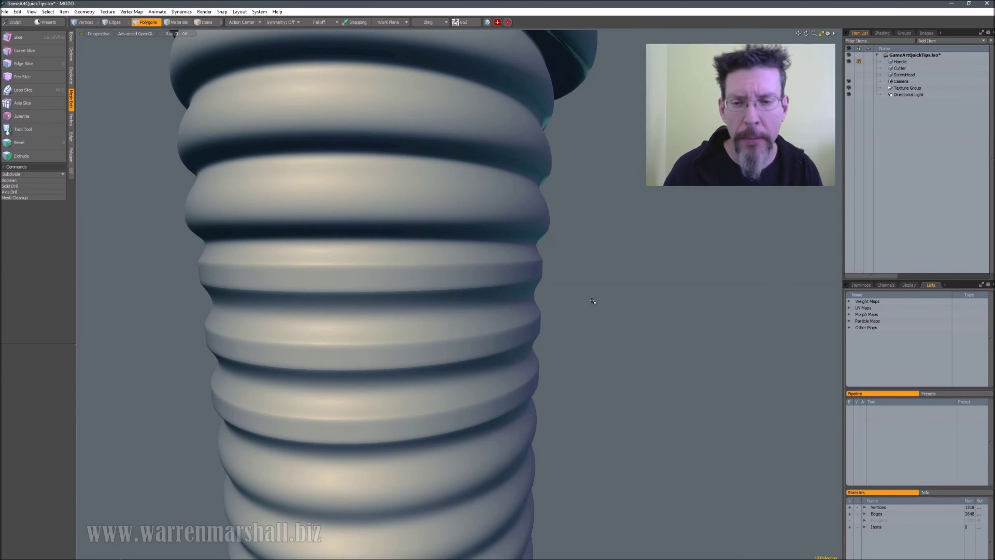
Select the four edge loops in the grooves bordering the three ridges, set their subdivision weight to about 21 %, and deselect them.
key("2")
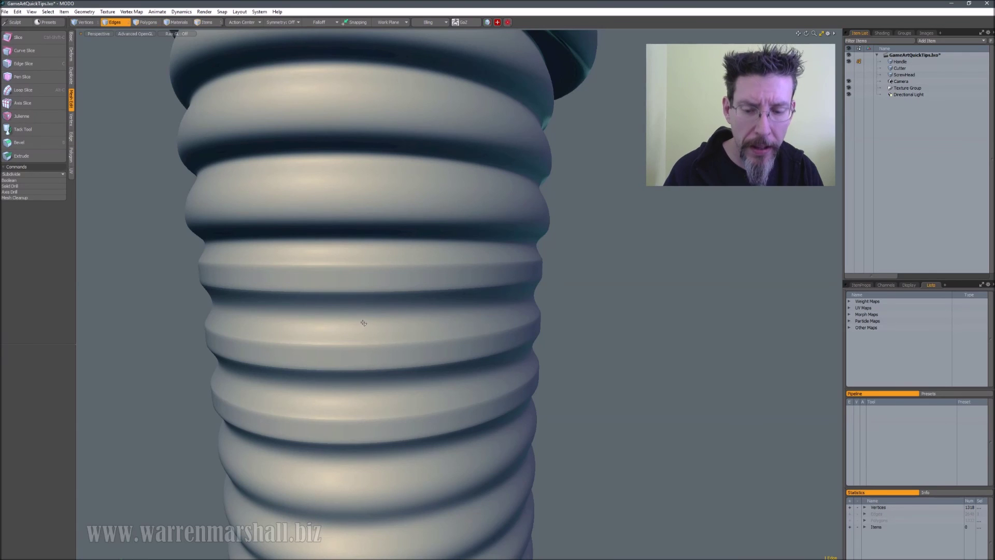
left_click(373, 242, "shift")
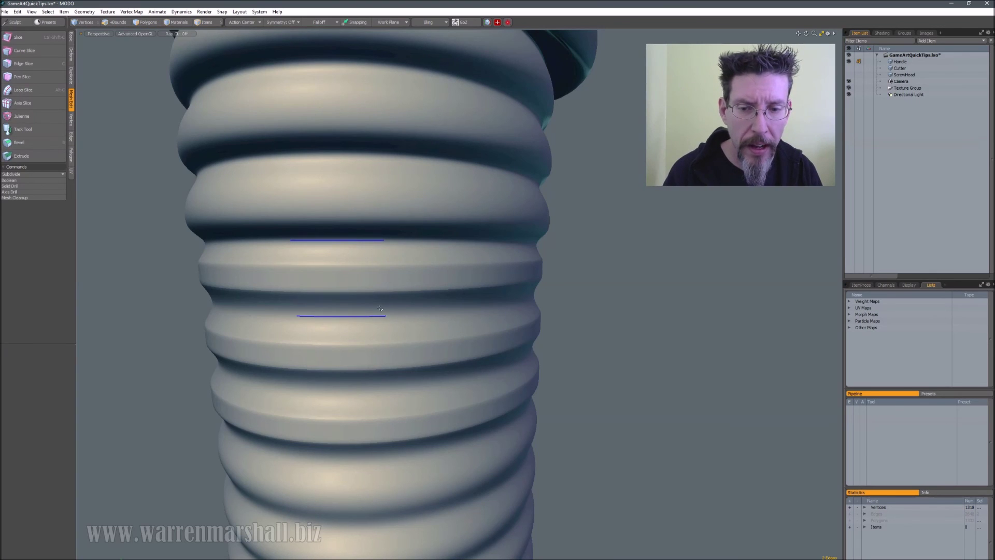
left_click(356, 391, "shift")
left_click(348, 461, "shift")
key("l")
left_click_drag(358, 460, 429, 363, "alt")
key("h")
key("shift+w")
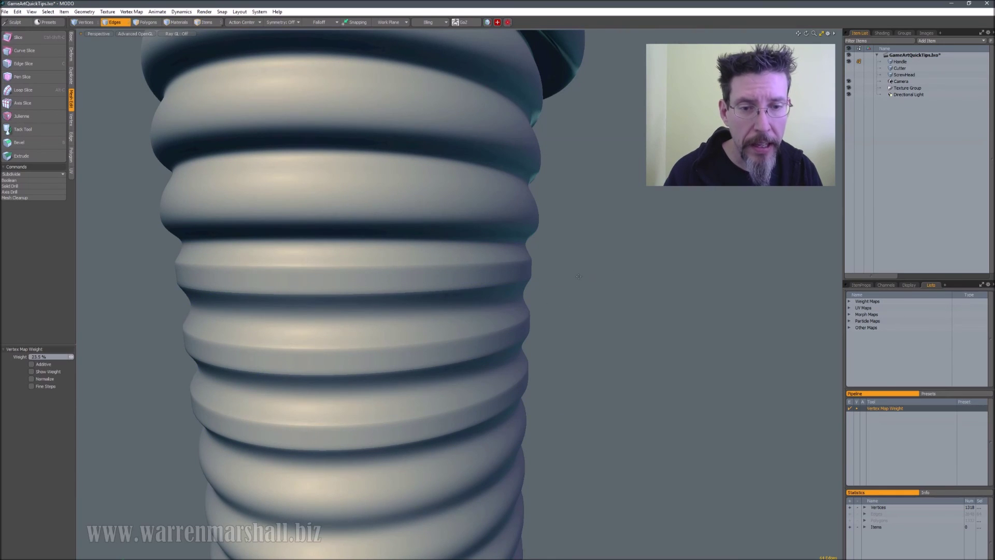
mouse_move(579, 277)
left_mouse_down()
mouse_move(590, 277)
mouse_move(572, 277)
left_mouse_up()
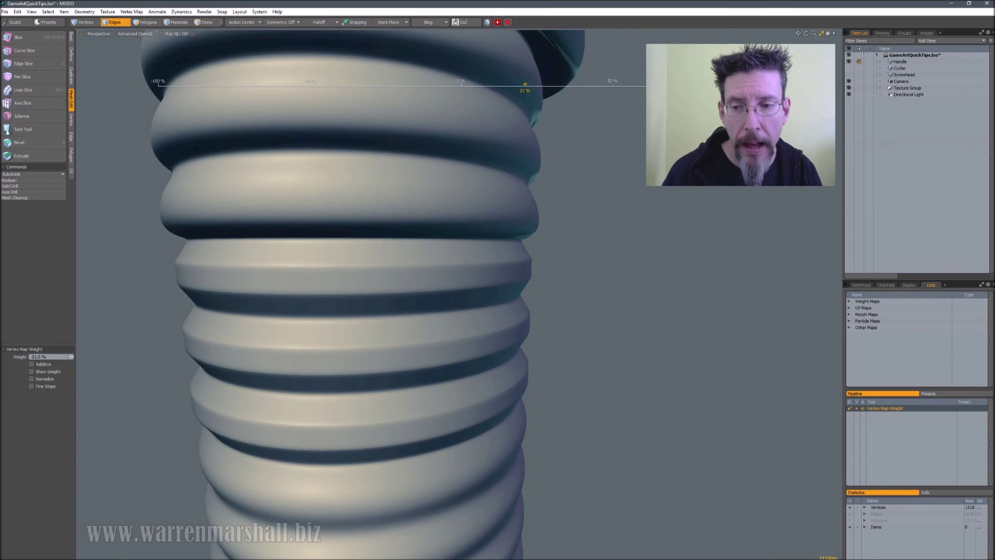
left_click_drag(525, 84, 526, 84)
key("space")
left_click(579, 285)
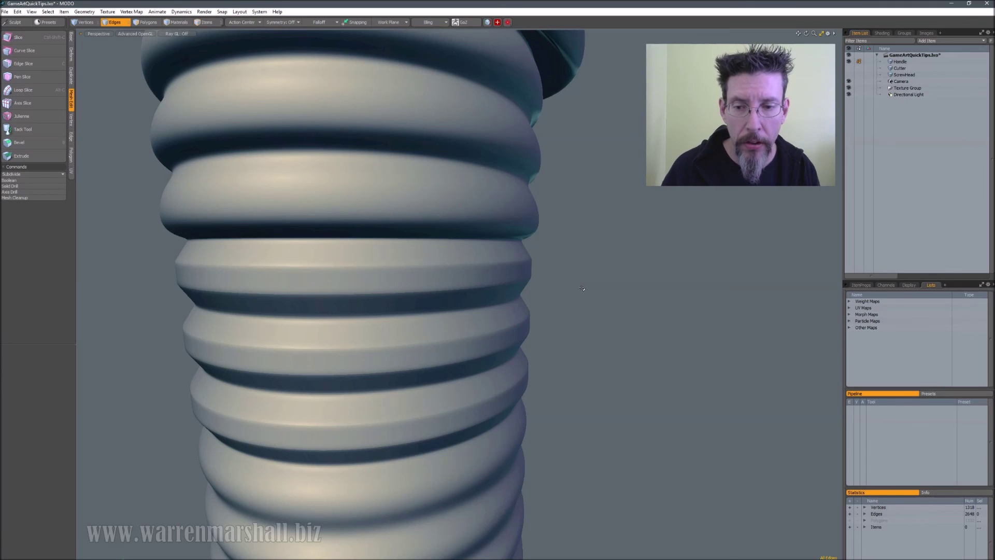
Reselect the polygon loops around the three ridge crests and apply the 20 % subdivision weight preset.
key("3")
left_click_drag(382, 282, 415, 291)
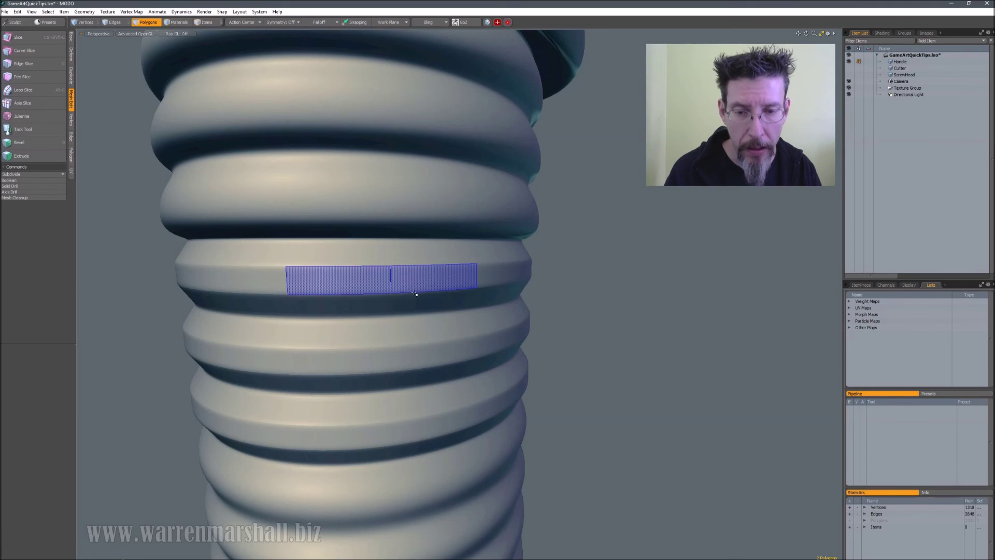
left_click_drag(370, 357, 408, 358, "shift")
left_click_drag(374, 437, 415, 428, "shift")
key("l")
key("shift+w")
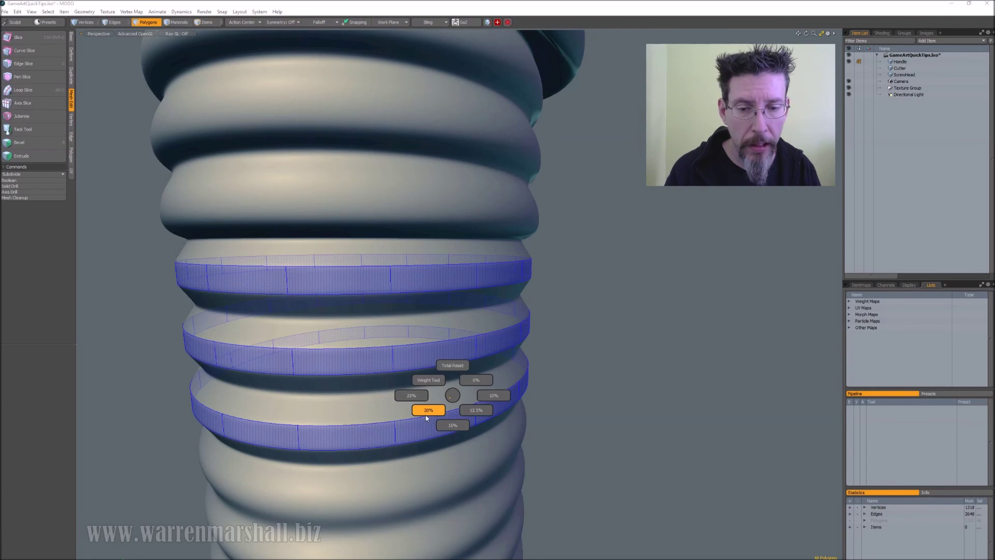
left_click(431, 417)
left_click(403, 257)
left_click_drag(380, 306, 409, 304, "shift")
Select the four groove edge loops bordering the three ridges again, apply a preset subdivision weight, and deselect them.
key("2")
left_click(427, 239)
left_click(425, 314, "shift")
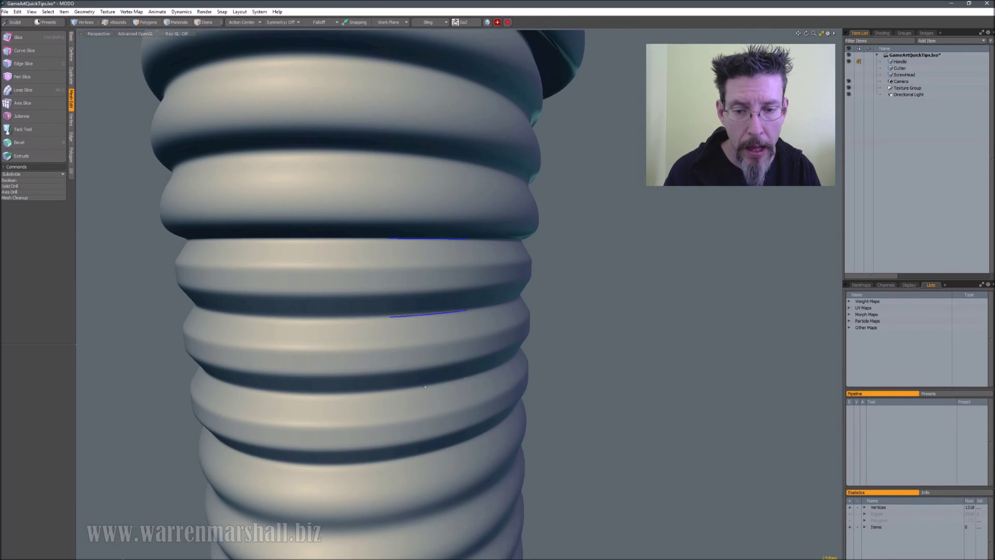
left_click(426, 387, "shift")
left_click(426, 452, "shift")
key("l")
key("shift+w")
left_click(440, 469)
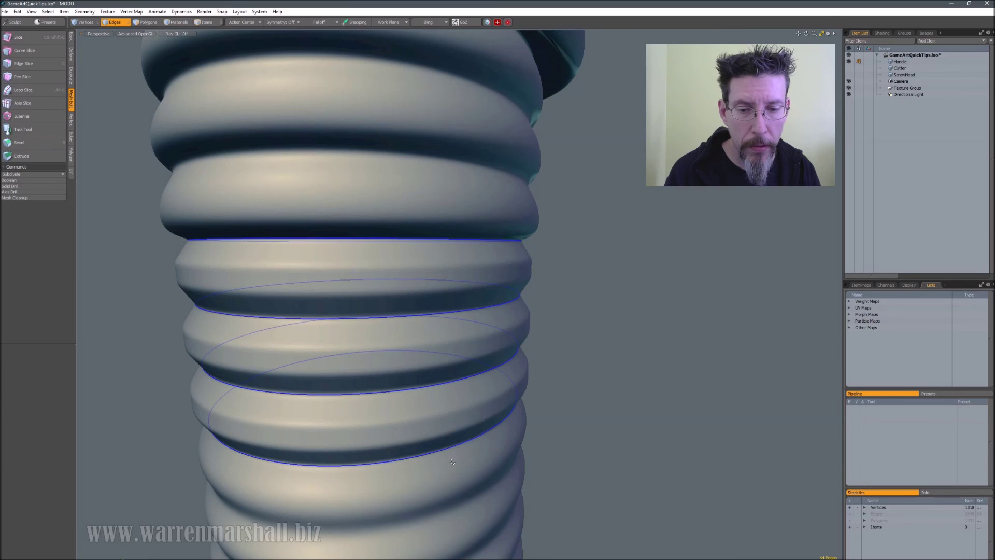
left_click(575, 399)
mouse_move(575, 400)
left_mouse_down("alt")
mouse_move(562, 371)
mouse_move(563, 386)
left_mouse_up("alt")
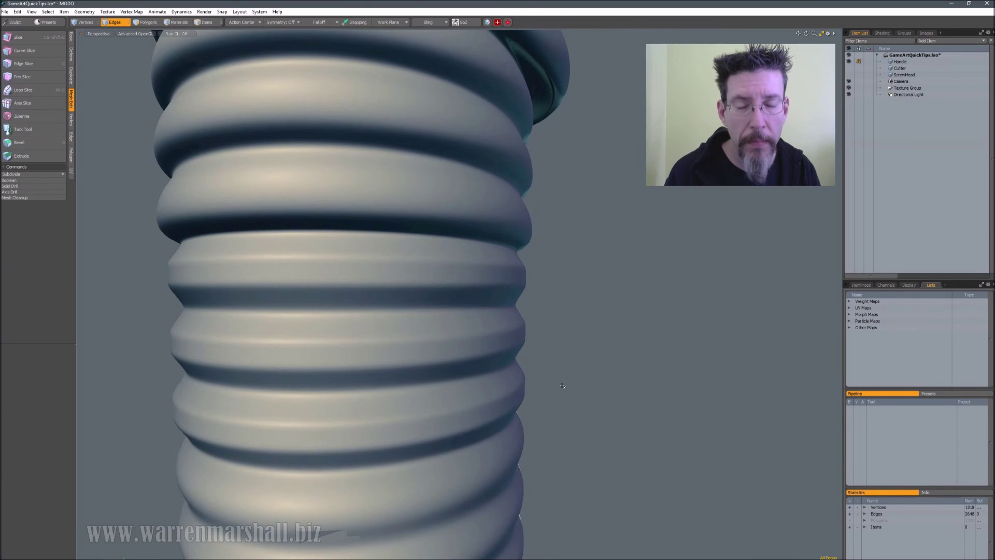